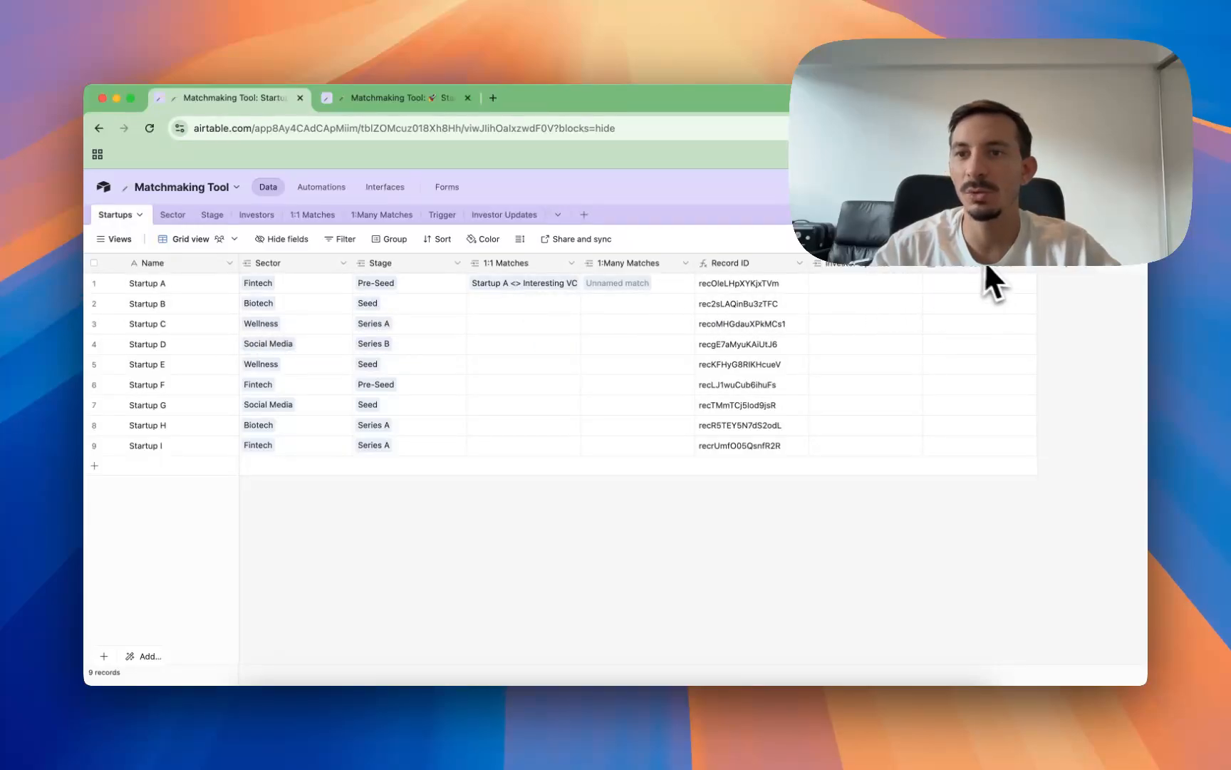
Step: Open Startup B's CRM Creation Date picker, and open the field's configuration to review its date options
{"action": "left_click", "coordinate": [1004, 305]}
{"action": "left_click", "coordinate": [1004, 305]}
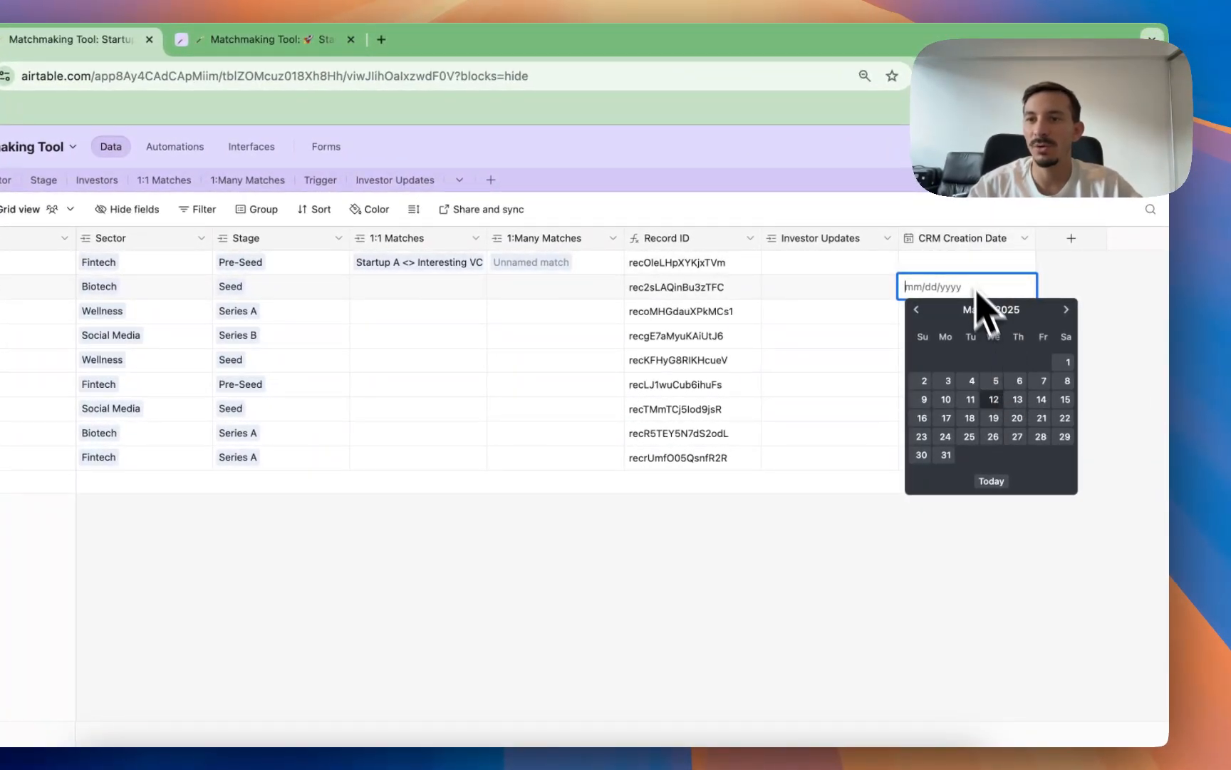
{"action": "right_click", "coordinate": [962, 241]}
{"action": "left_click", "coordinate": [876, 510]}
{"action": "left_click", "coordinate": [958, 292]}
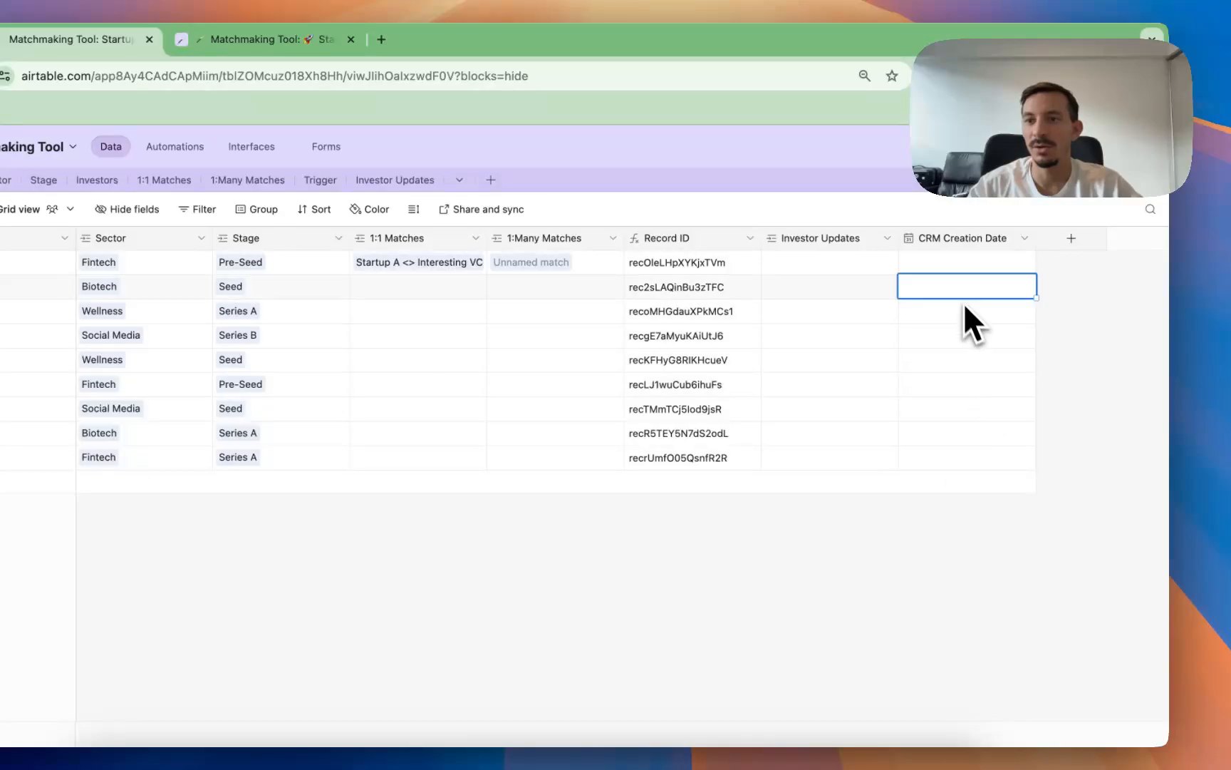
{"action": "left_click", "coordinate": [955, 294]}
{"action": "double_click", "coordinate": [948, 239]}
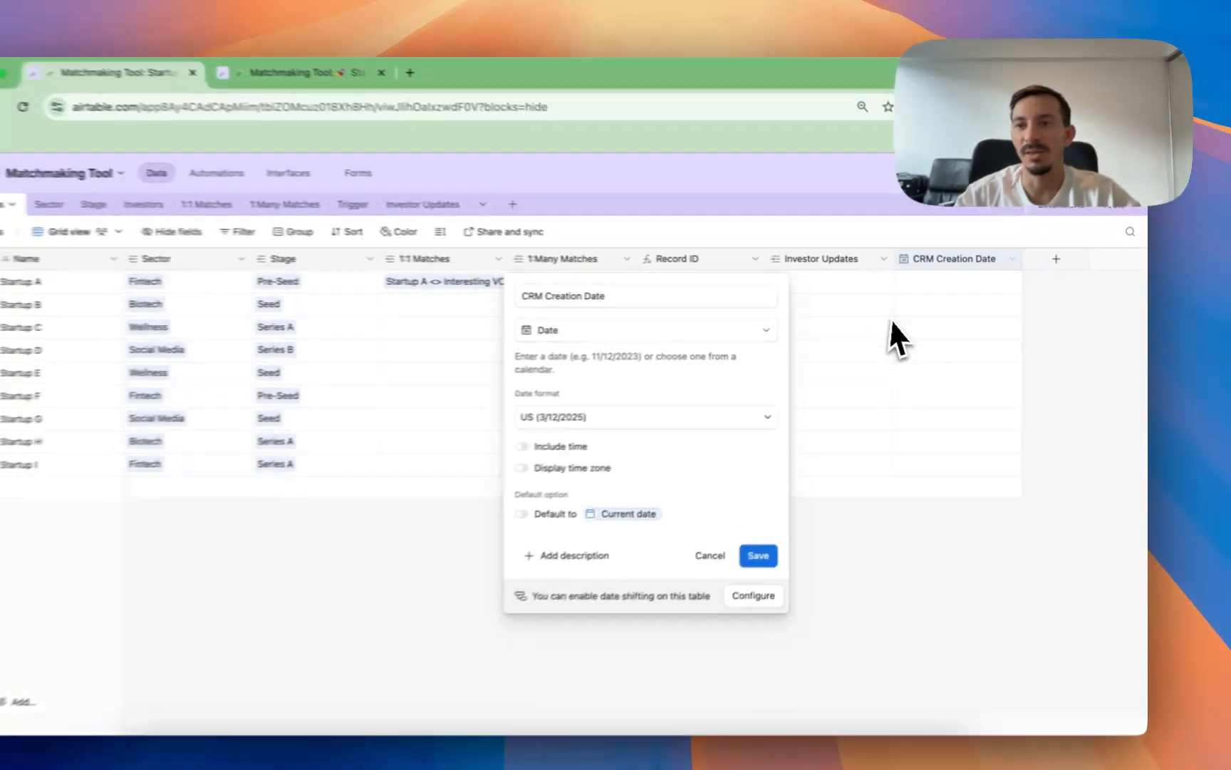
Step: Try out dates in Startup B's CRM Creation Date cell, including 3/12/2025, and clear the cell again
{"action": "double_click", "coordinate": [944, 303]}
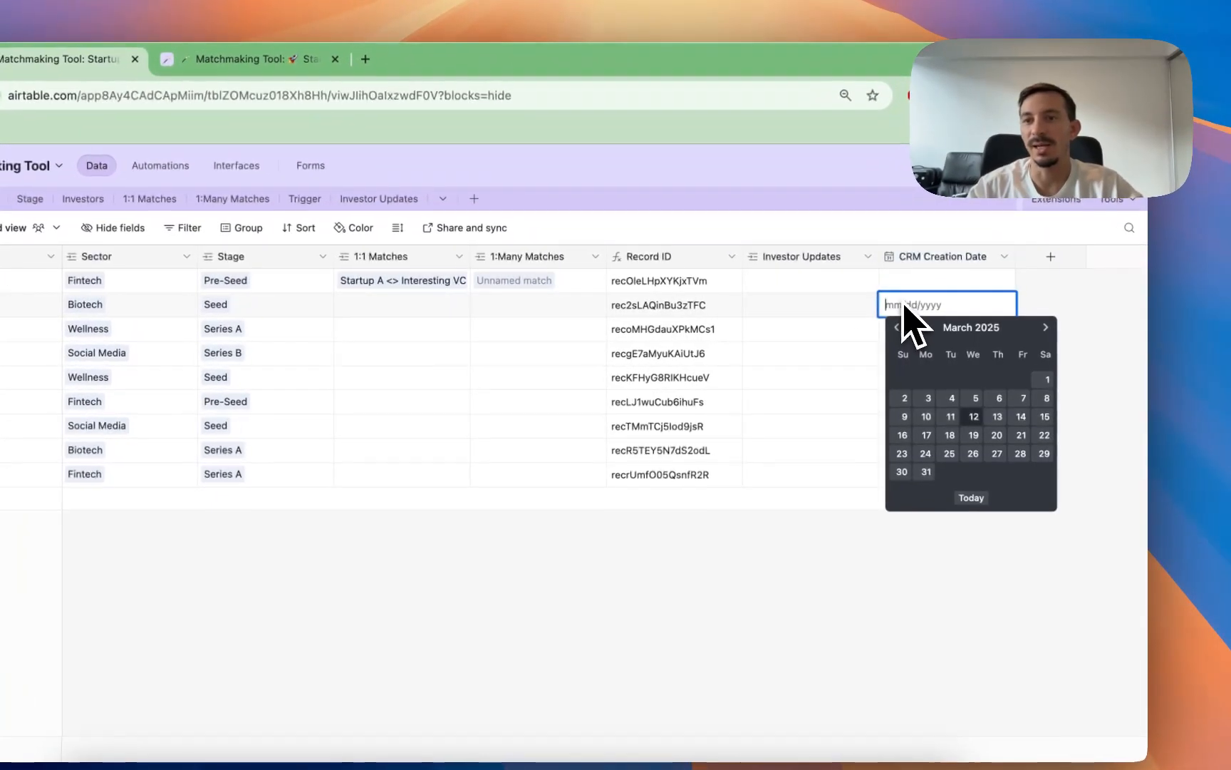
{"action": "left_click", "coordinate": [926, 417]}
{"action": "double_click", "coordinate": [962, 307]}
{"action": "left_click", "coordinate": [1021, 417]}
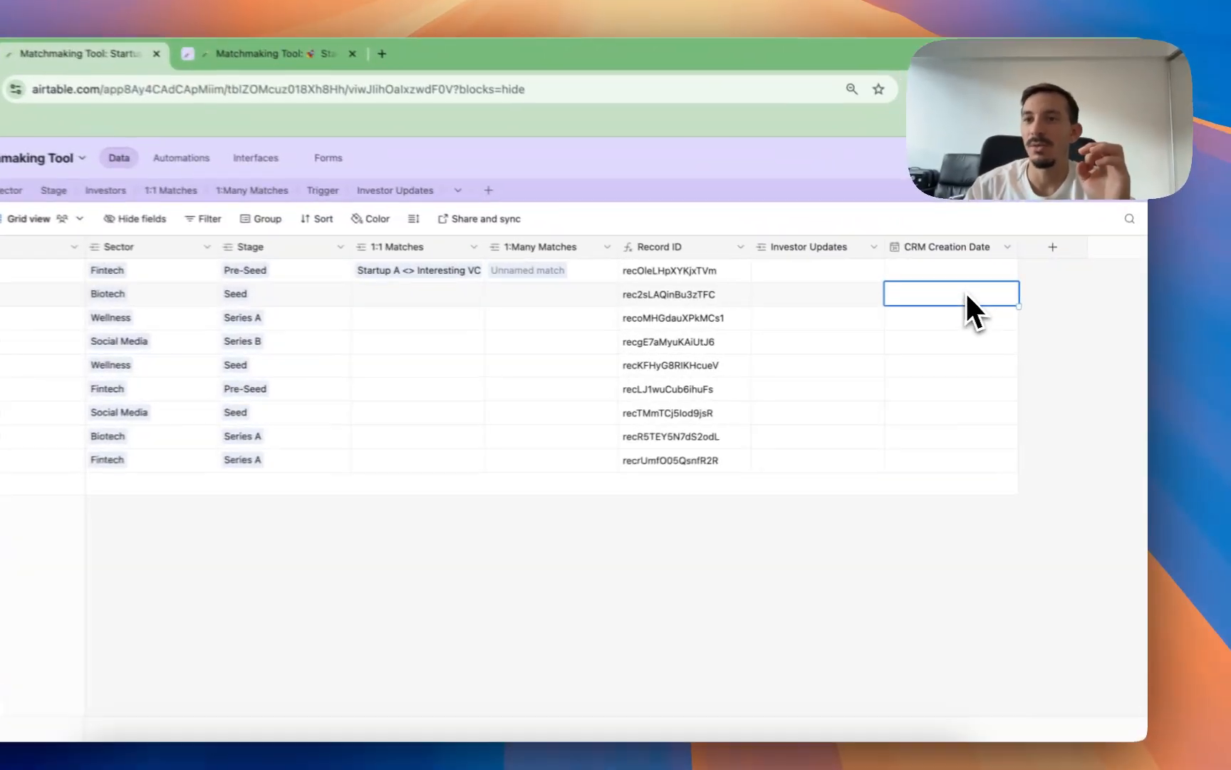
{"action": "left_click", "coordinate": [995, 303]}
{"action": "left_click", "coordinate": [971, 408]}
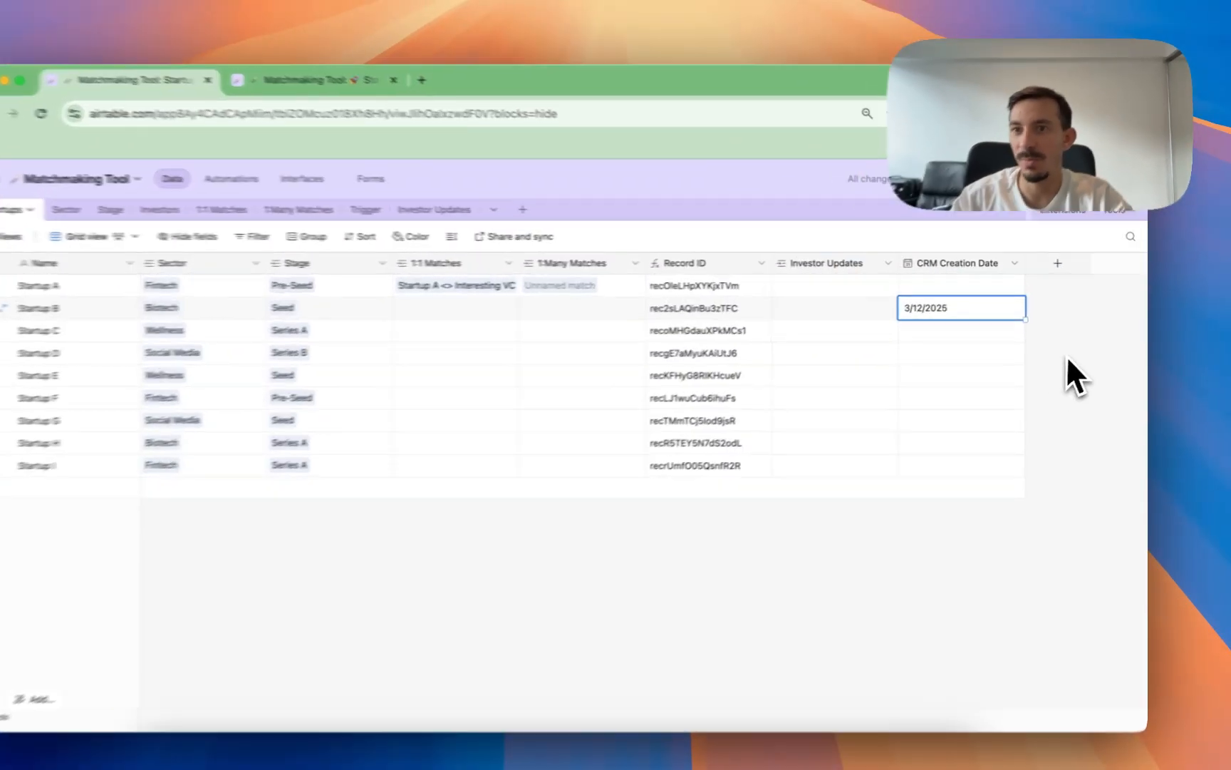
{"action": "left_click", "coordinate": [1059, 335]}
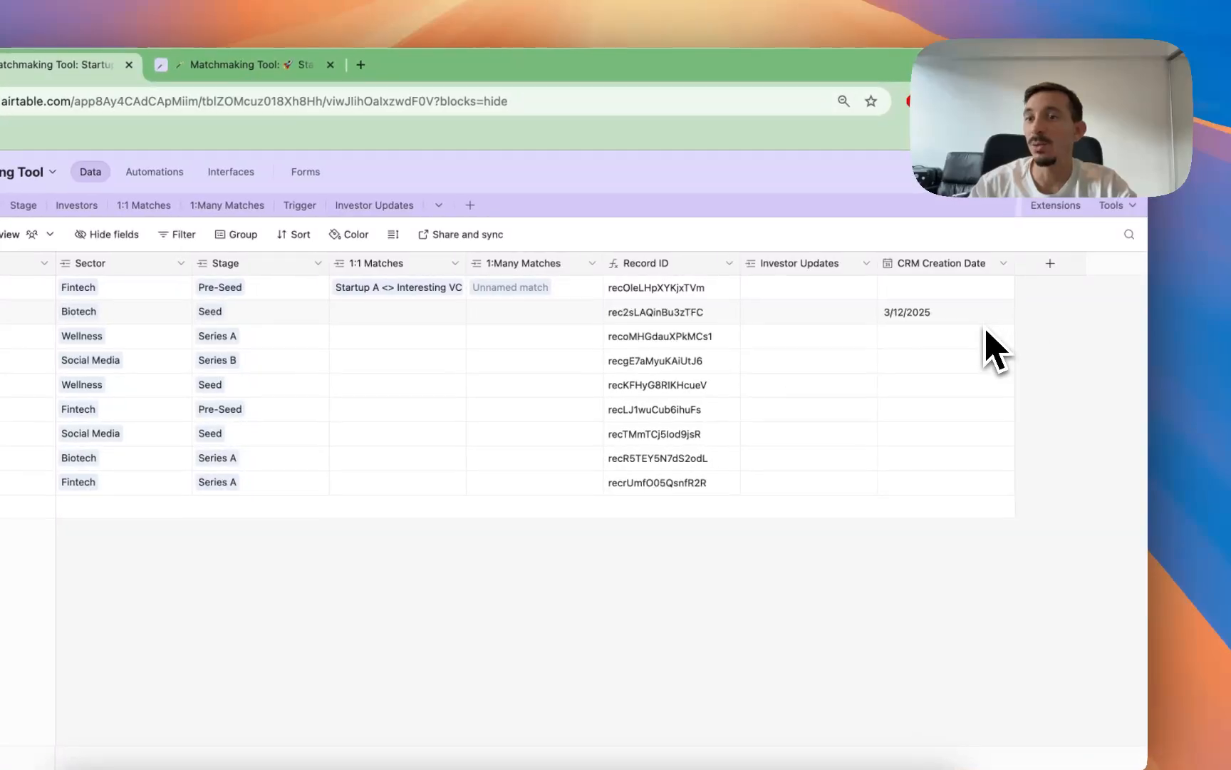
{"action": "left_click", "coordinate": [985, 318]}
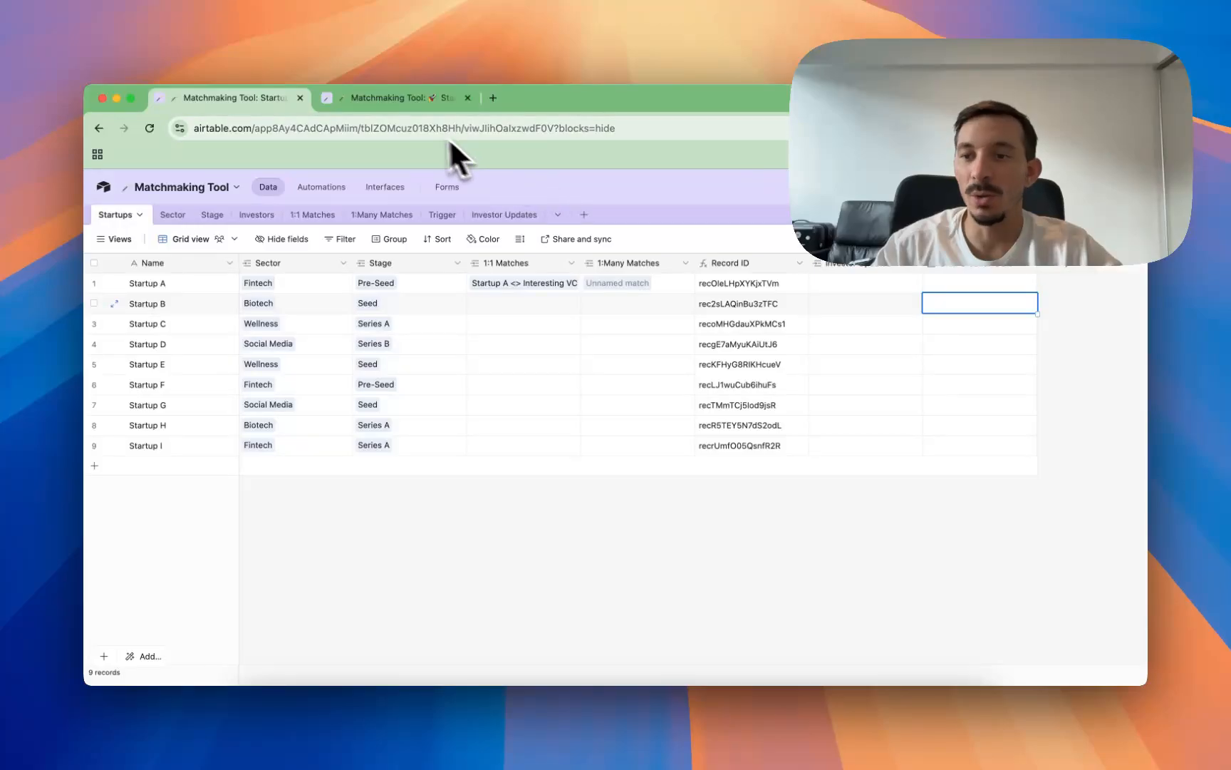
Step: Open the Startups interface for editing, inspect the CRM Creation Date field's settings, and return to the published page
{"action": "left_click", "coordinate": [400, 107]}
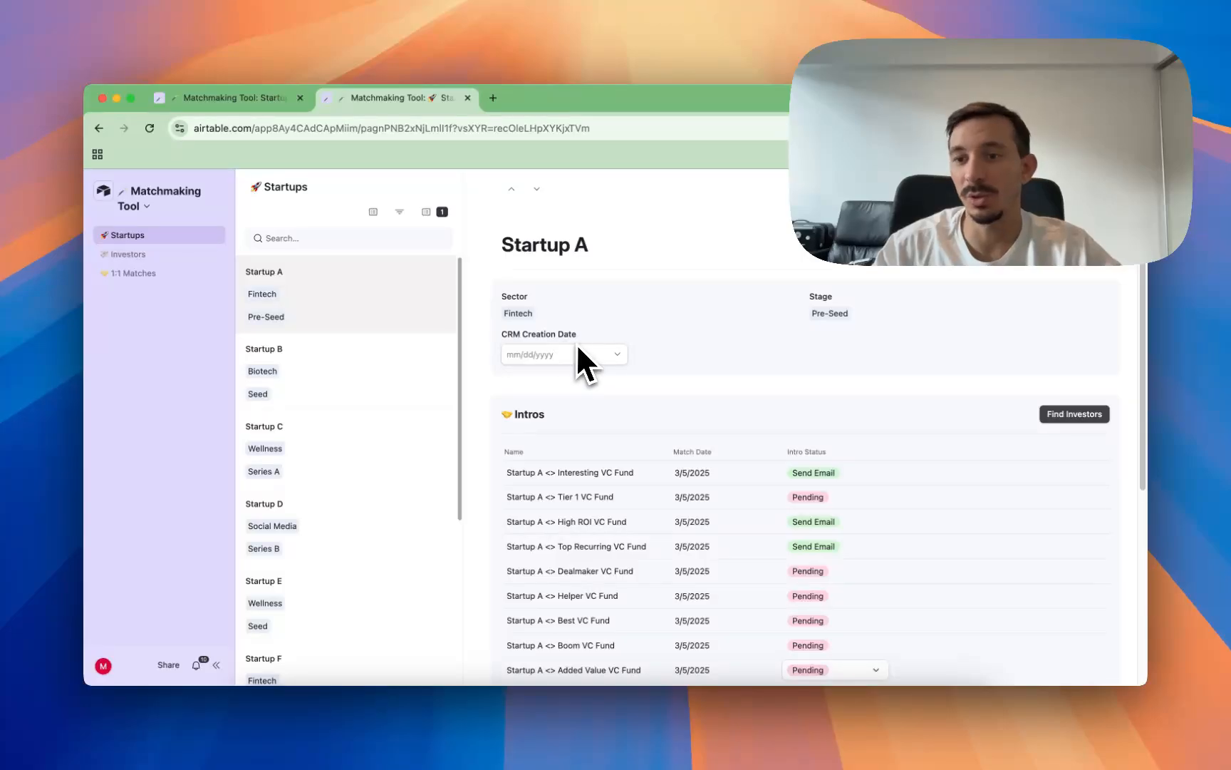
{"action": "left_click", "coordinate": [158, 199]}
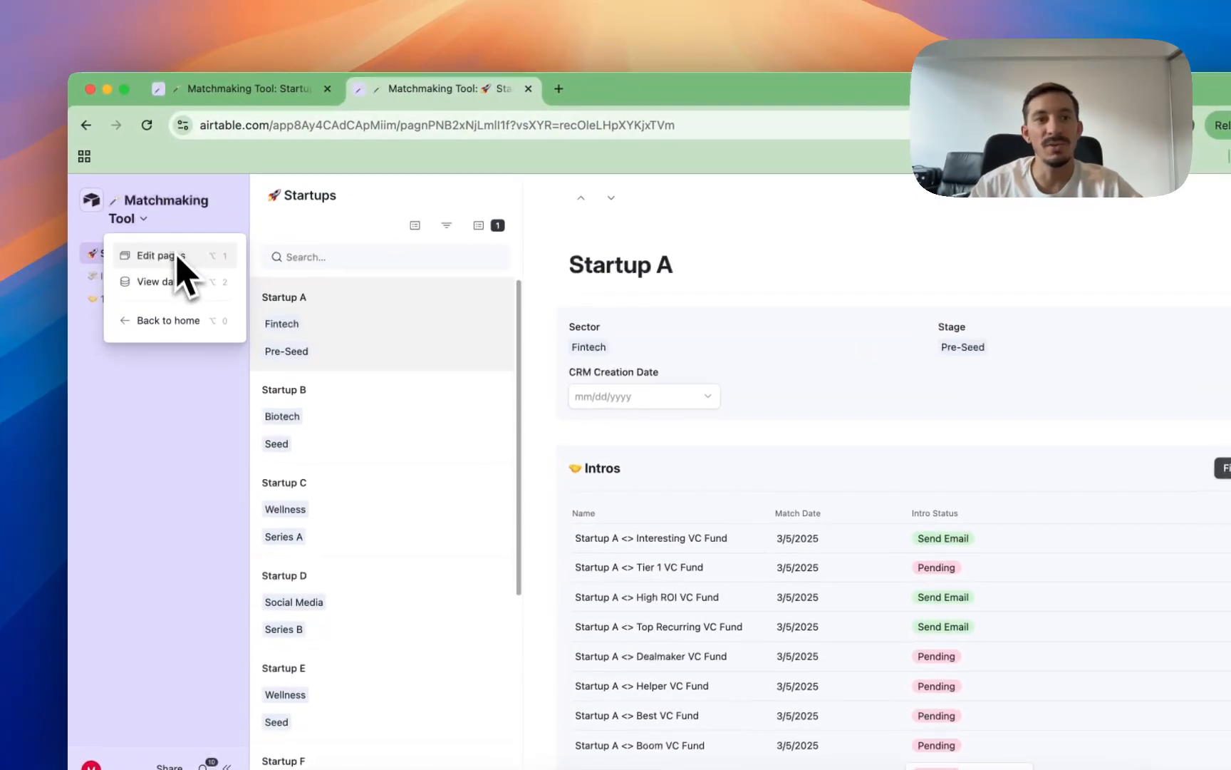
{"action": "left_click", "coordinate": [179, 258]}
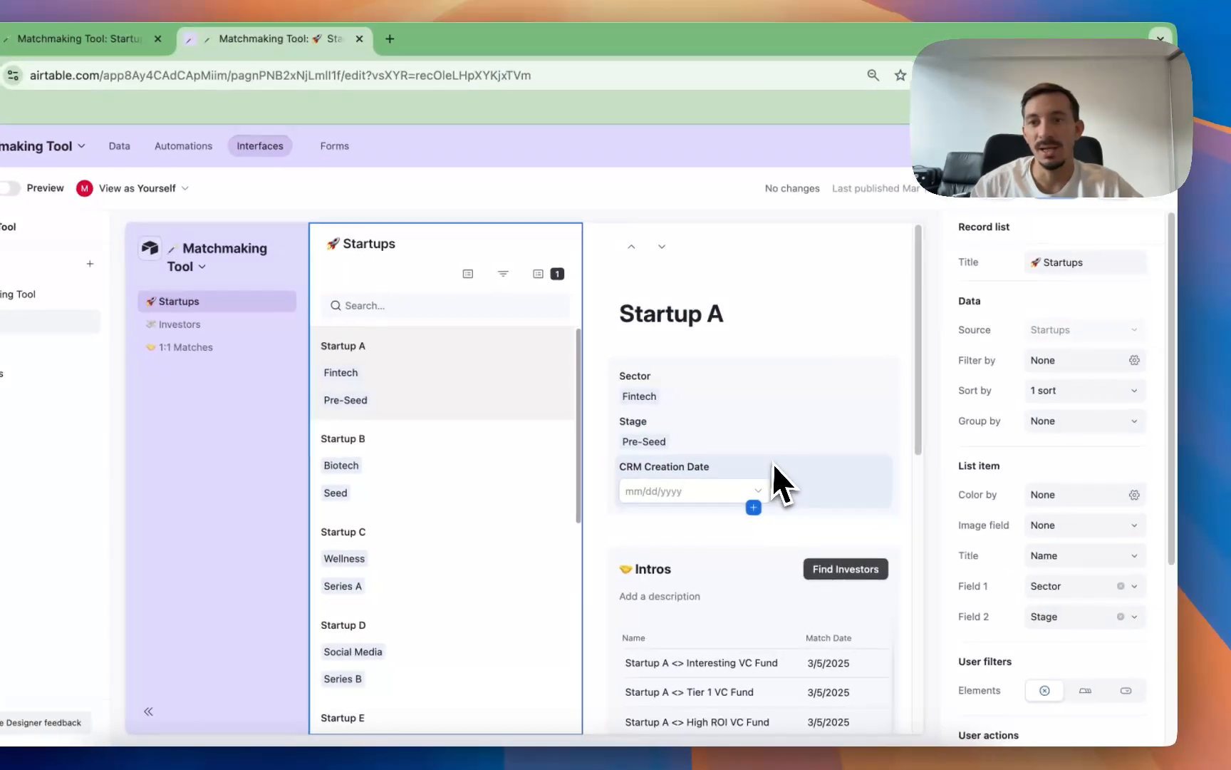
{"action": "left_click", "coordinate": [773, 464]}
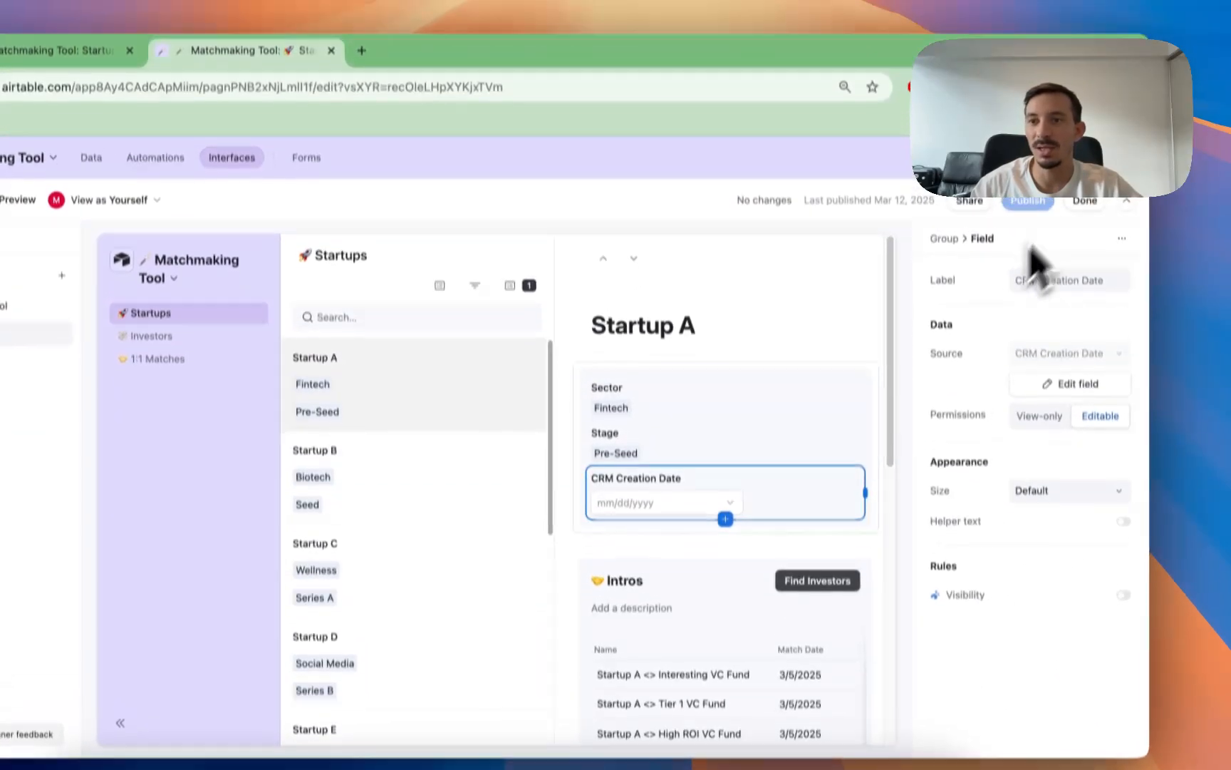
{"action": "left_click", "coordinate": [1085, 227]}
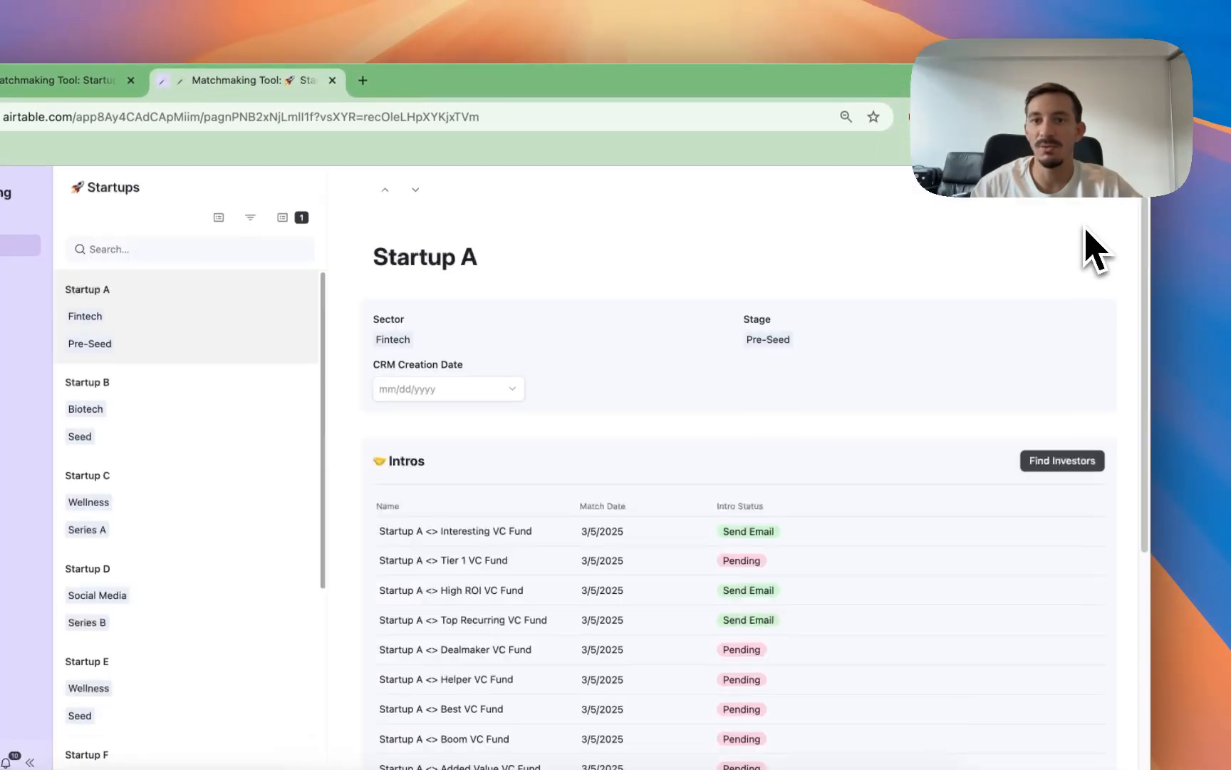
Step: Set Startup A's CRM Creation Date to 3/29/2025 in the interface, and change it to 3/16/2025
{"action": "left_click", "coordinate": [451, 392]}
{"action": "left_click", "coordinate": [551, 559]}
{"action": "left_click", "coordinate": [461, 396]}
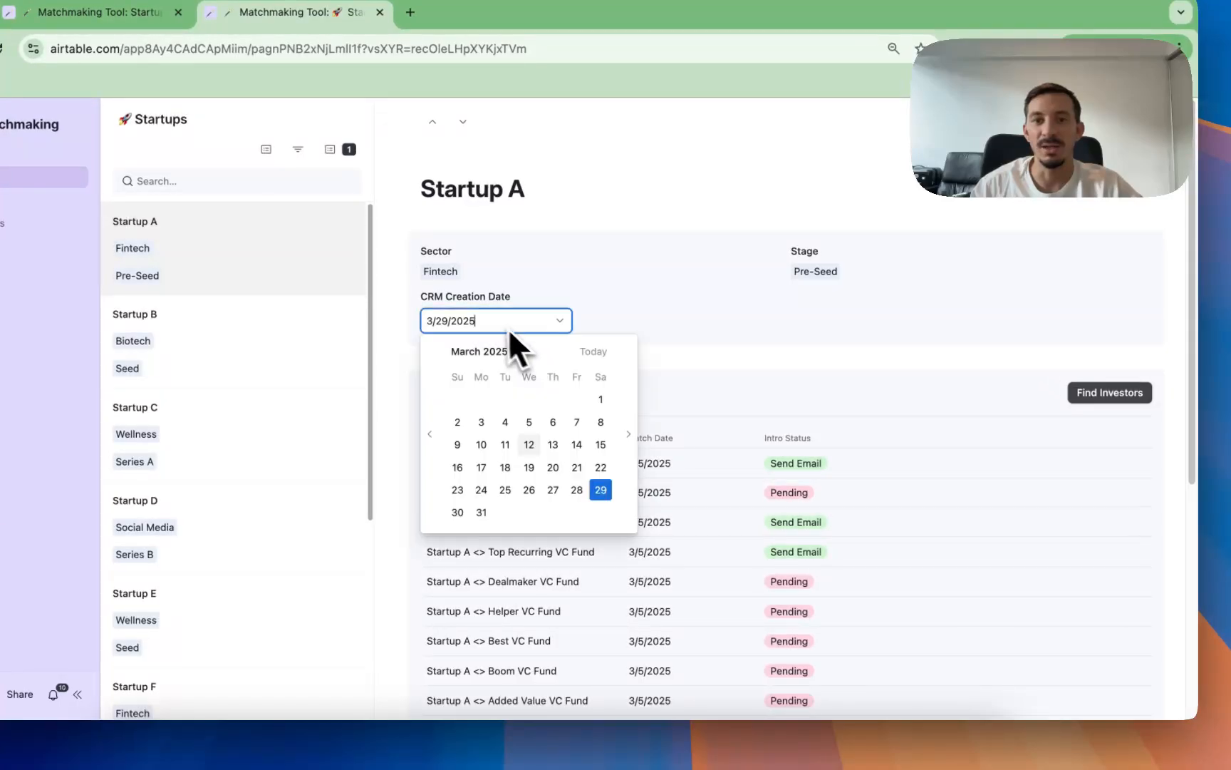
{"action": "left_click", "coordinate": [459, 467]}
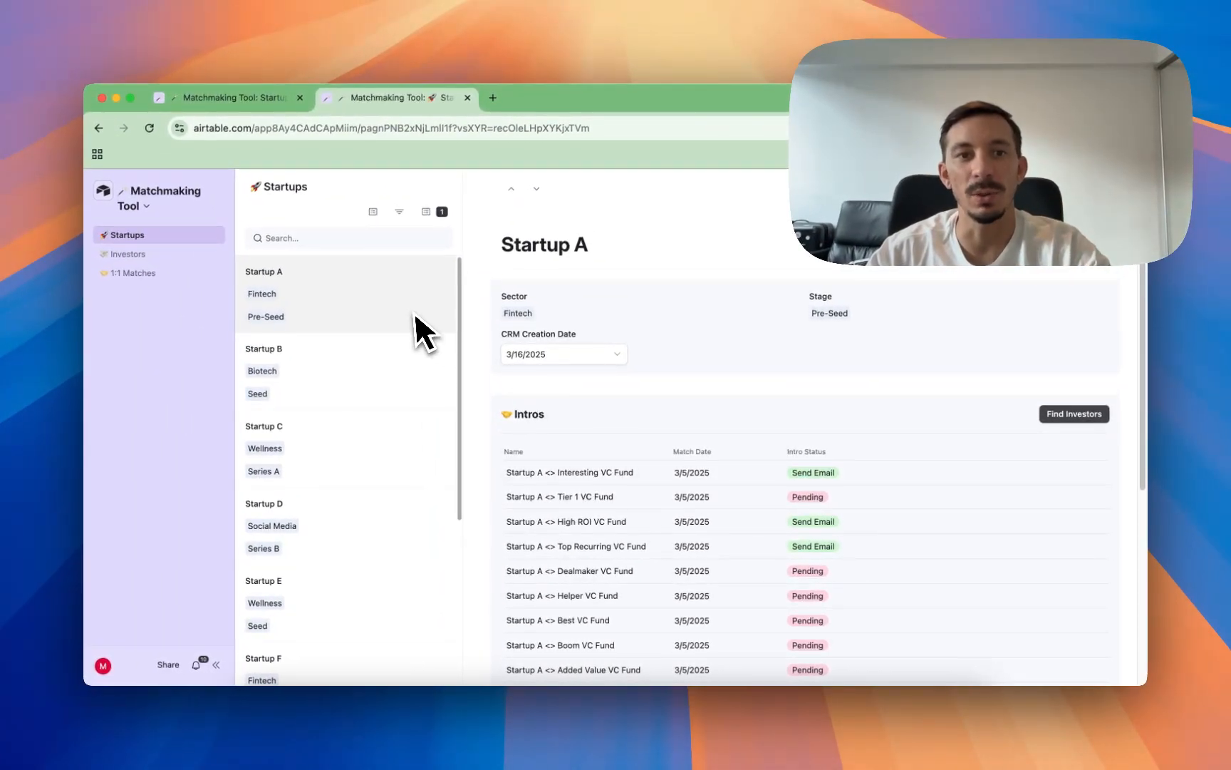
Step: Try the dates 3/8/2025 and 3/18/2025 in a new investor update for Startup A, and close the form without creating it
{"action": "scroll", "coordinate": [627, 343], "scroll_direction": "down", "scroll_amount": 5}
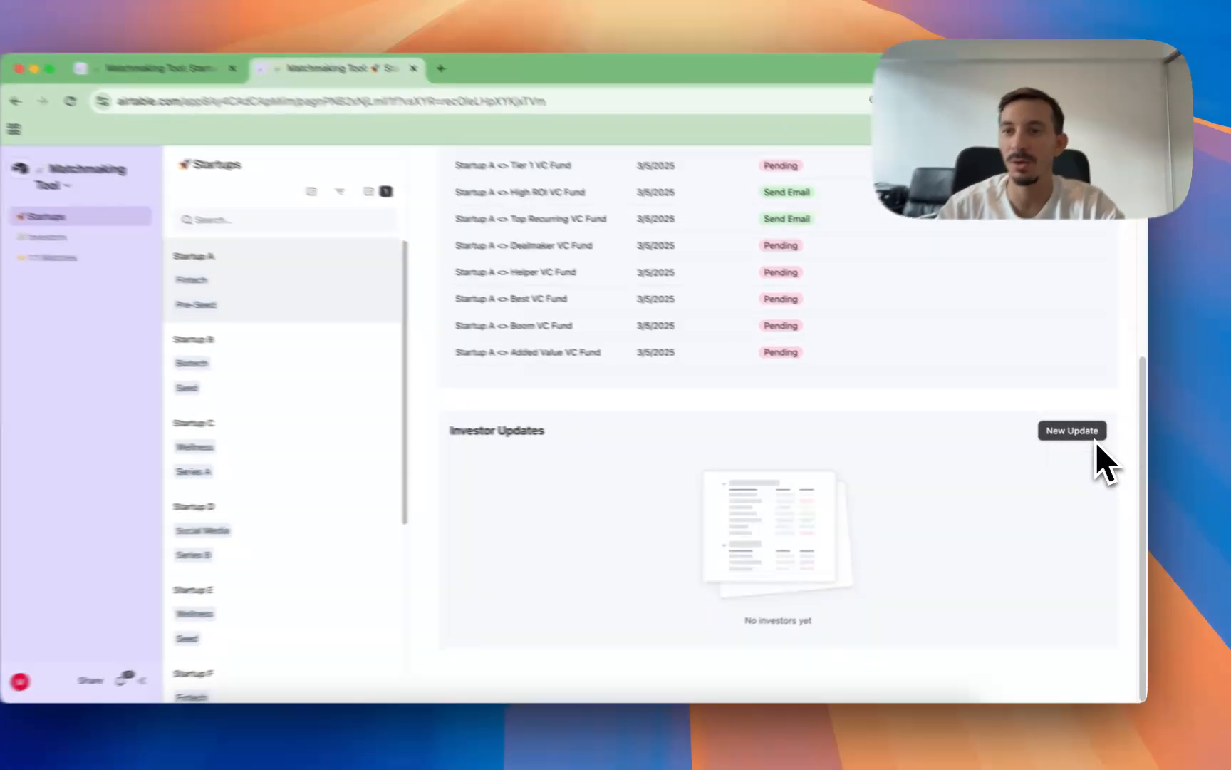
{"action": "left_click", "coordinate": [1101, 438]}
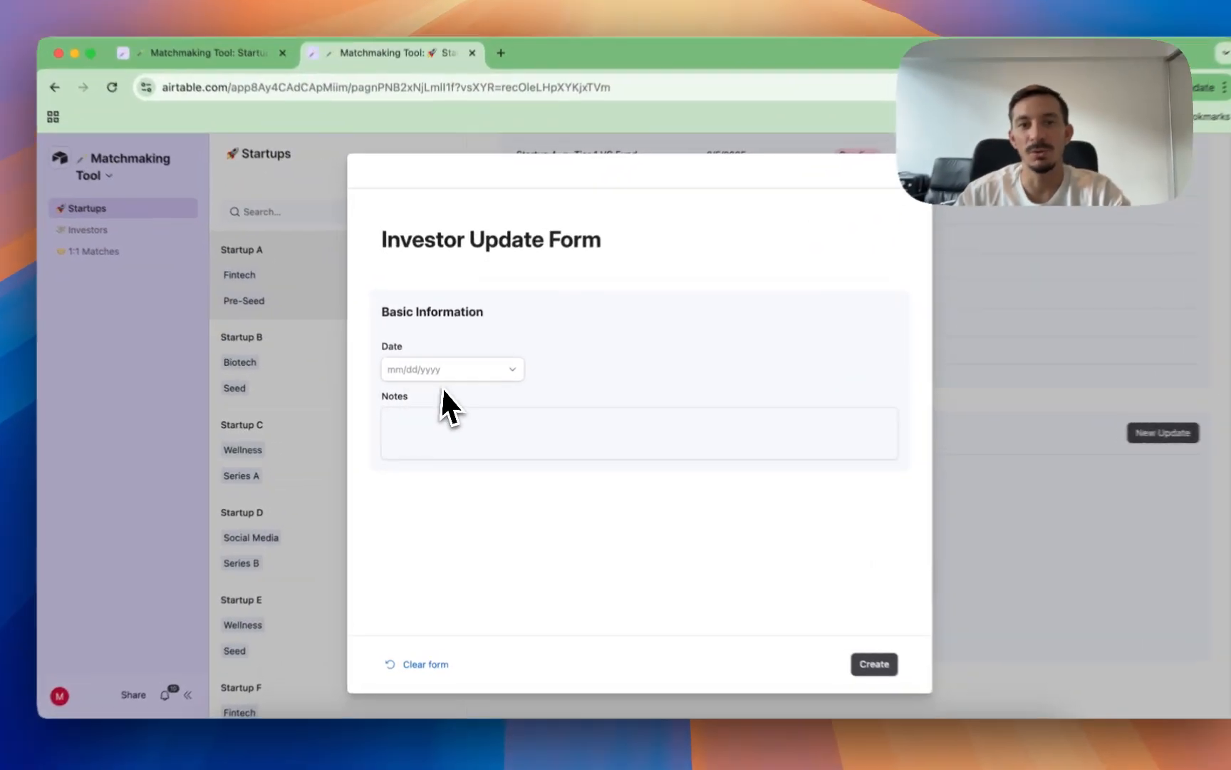
{"action": "left_click", "coordinate": [446, 378]}
{"action": "left_click", "coordinate": [439, 489]}
{"action": "left_click", "coordinate": [479, 374]}
{"action": "left_click", "coordinate": [558, 467]}
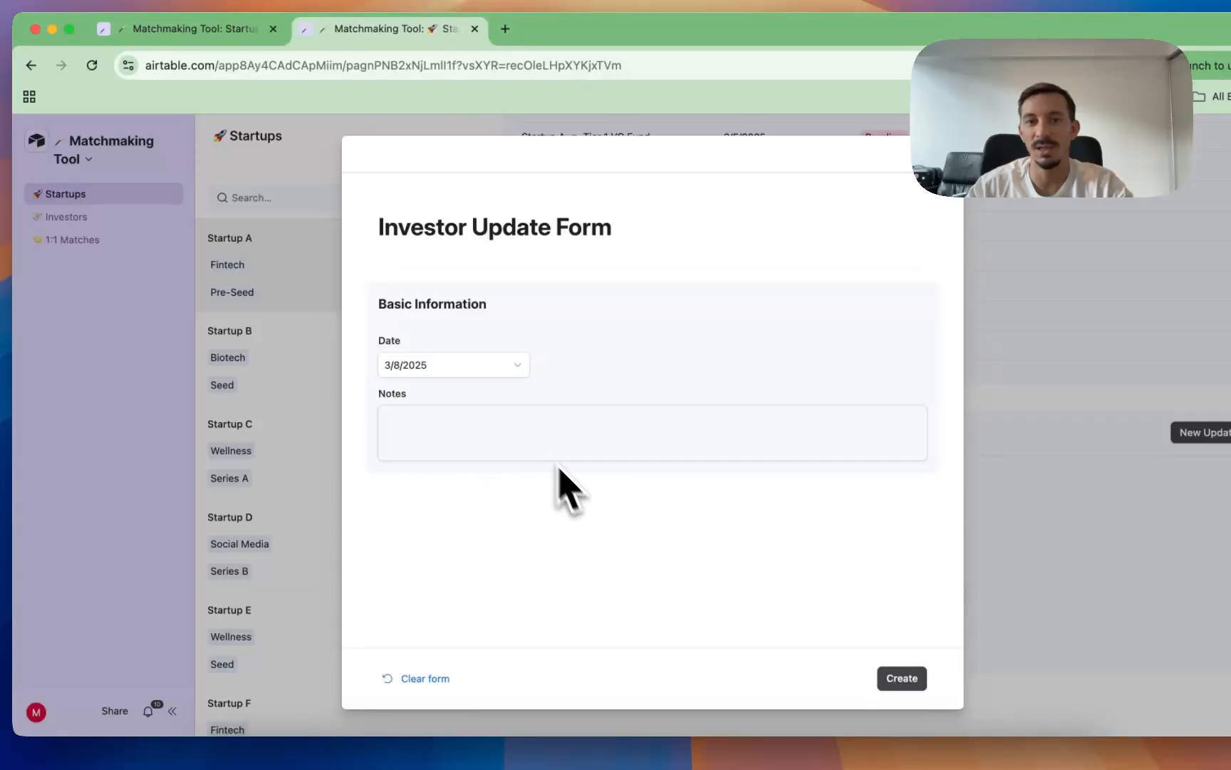
{"action": "left_click", "coordinate": [465, 375]}
{"action": "left_click", "coordinate": [465, 511]}
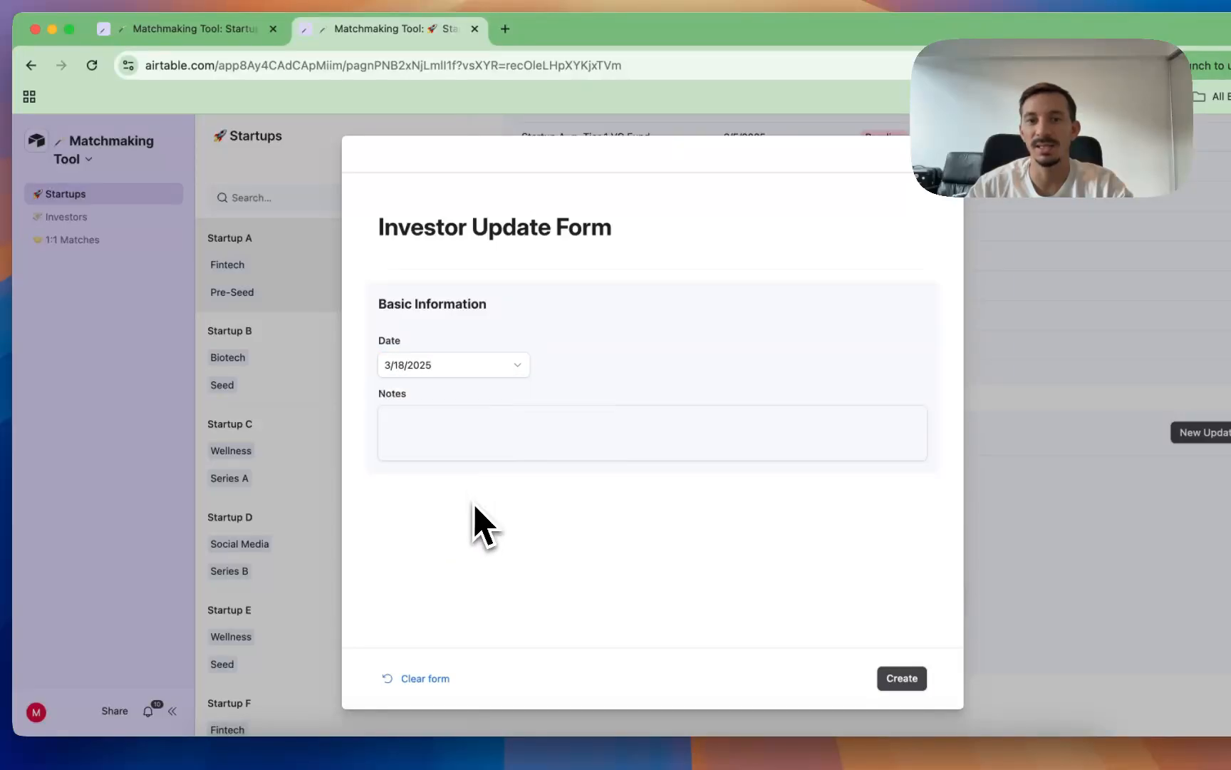
{"action": "left_click", "coordinate": [446, 428]}
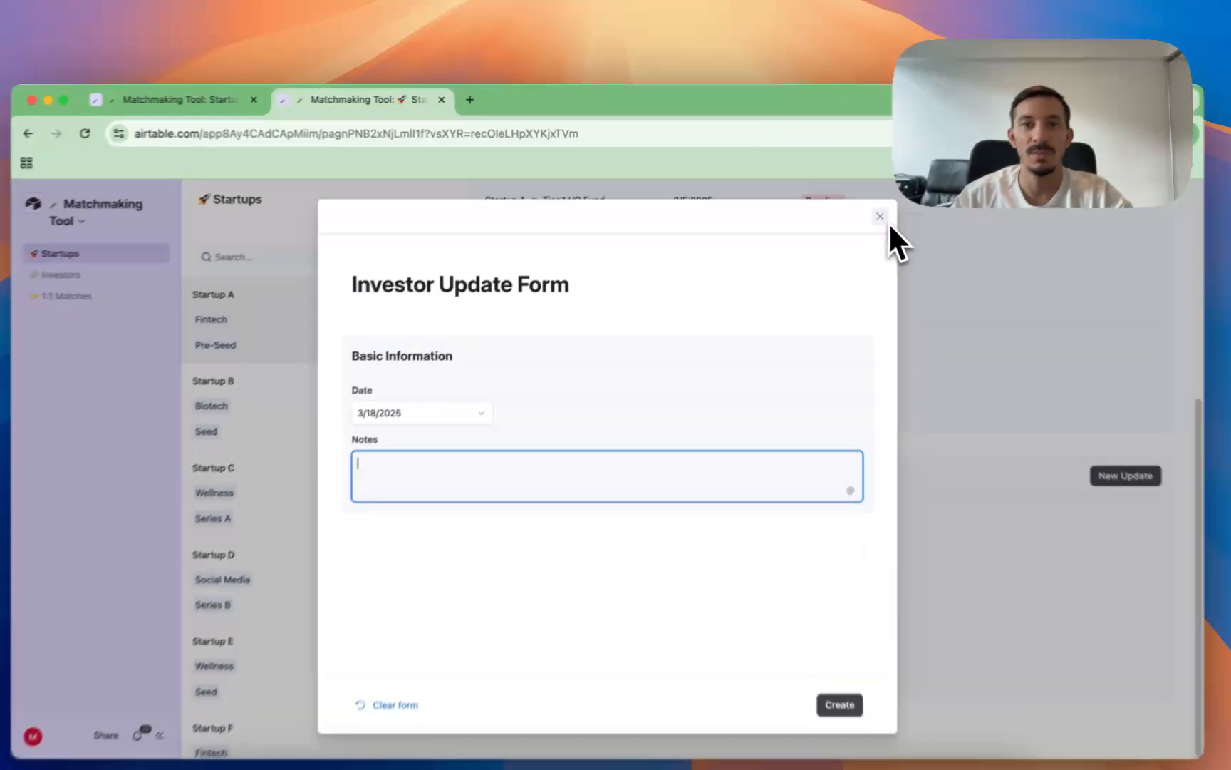
{"action": "left_click", "coordinate": [859, 205]}
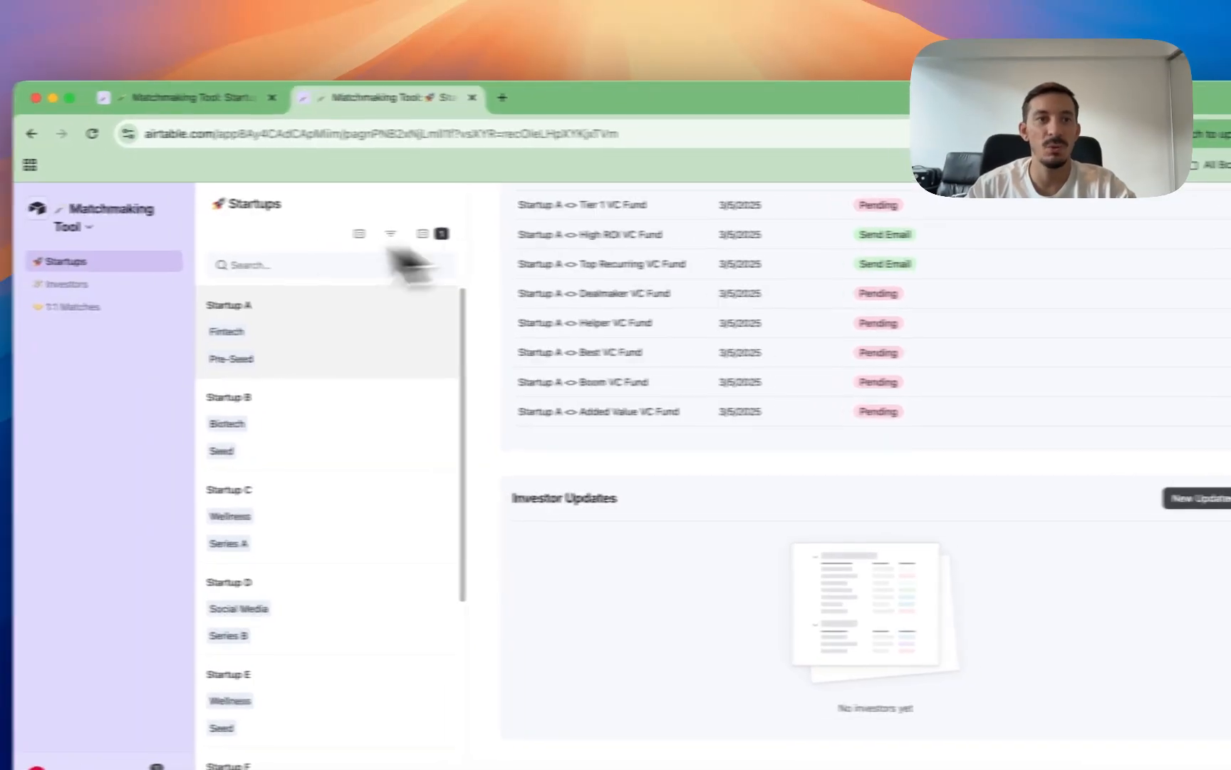
Step: Open the Startups page's Investor Update Form for editing and select its Date field
{"action": "left_click", "coordinate": [159, 198]}
{"action": "left_click", "coordinate": [176, 267]}
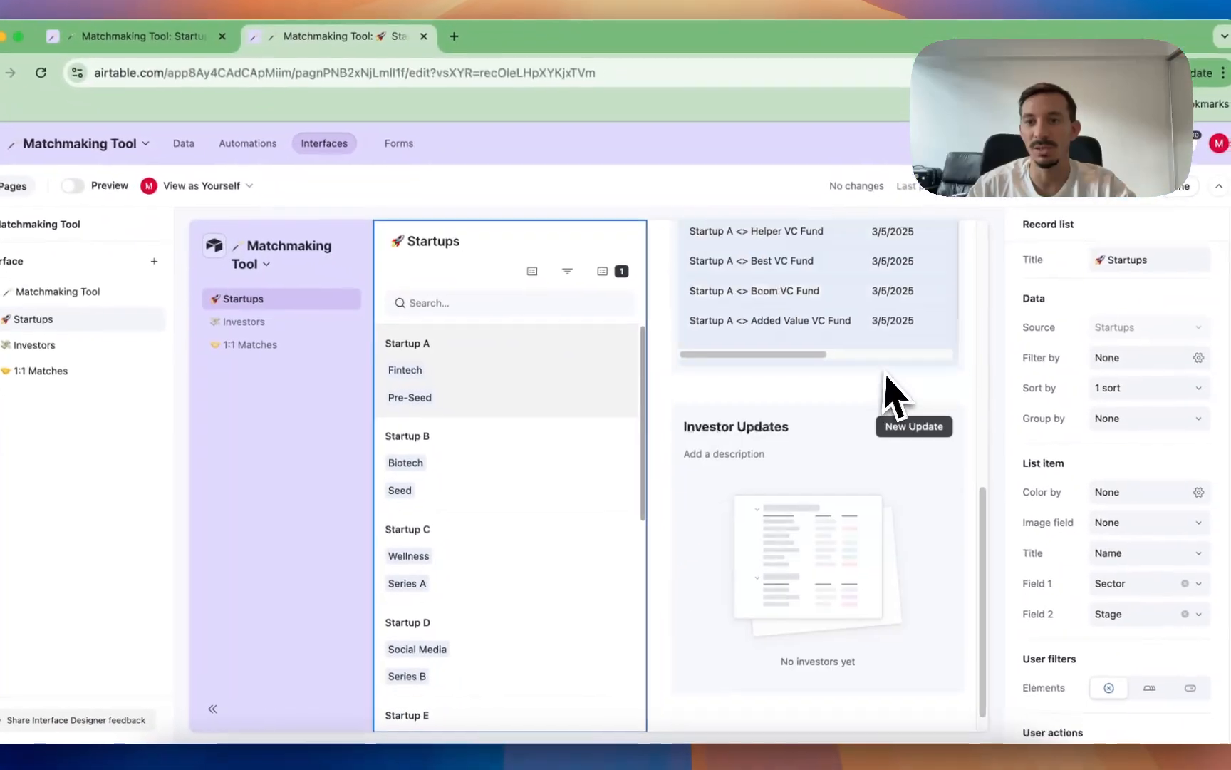
{"action": "left_click", "coordinate": [920, 397]}
{"action": "left_click", "coordinate": [915, 402]}
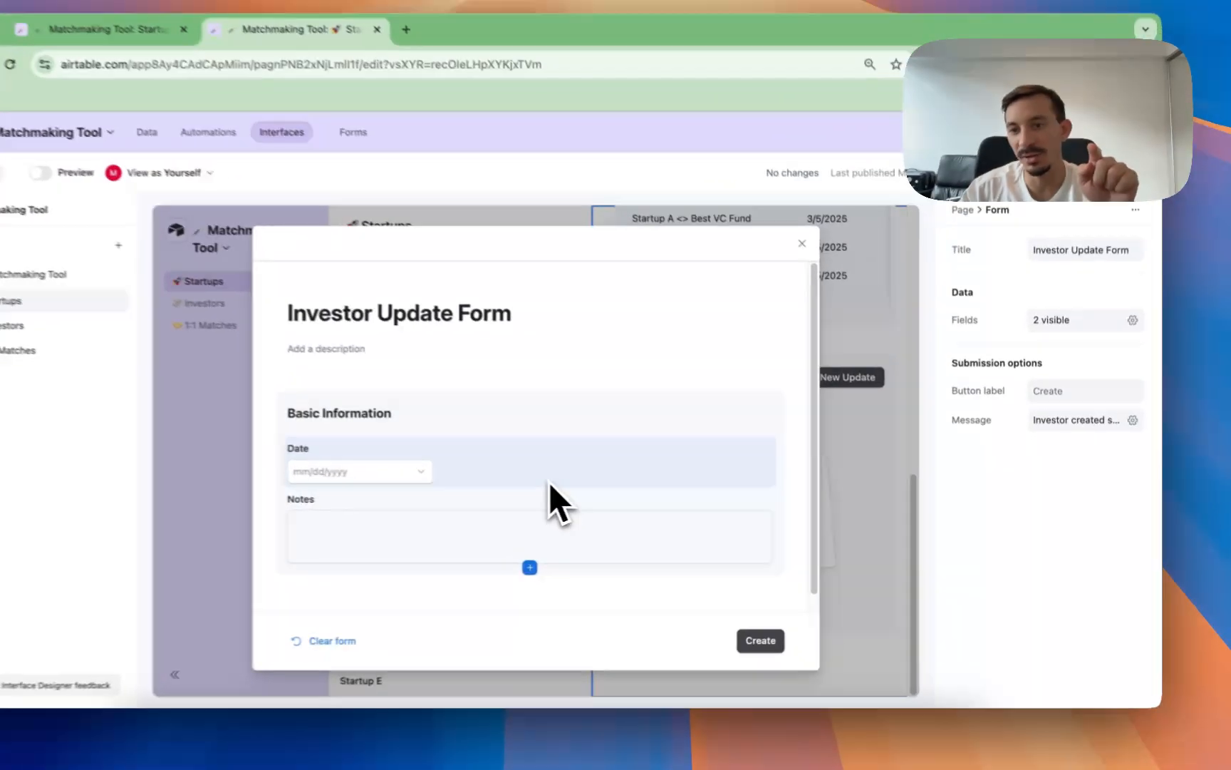
{"action": "left_click", "coordinate": [549, 482]}
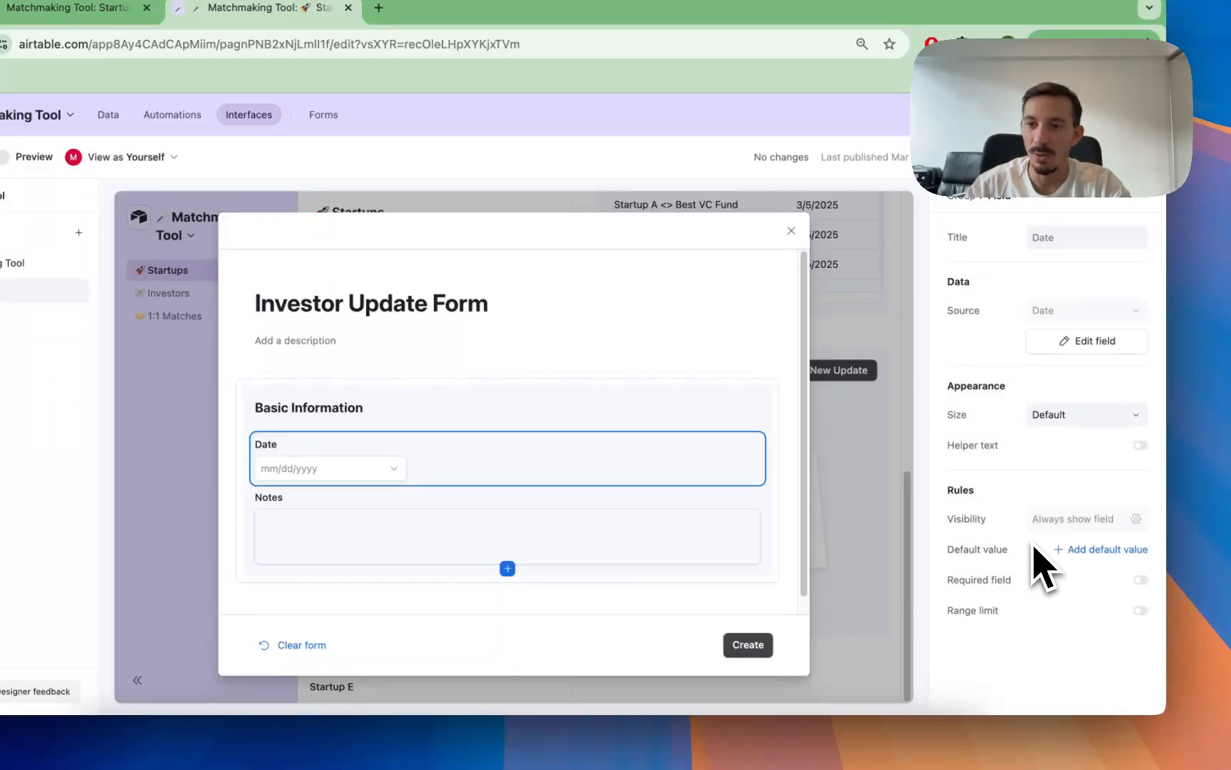
Step: Make the form's Date field required and switch the requirement off again
{"action": "left_click", "coordinate": [1140, 581]}
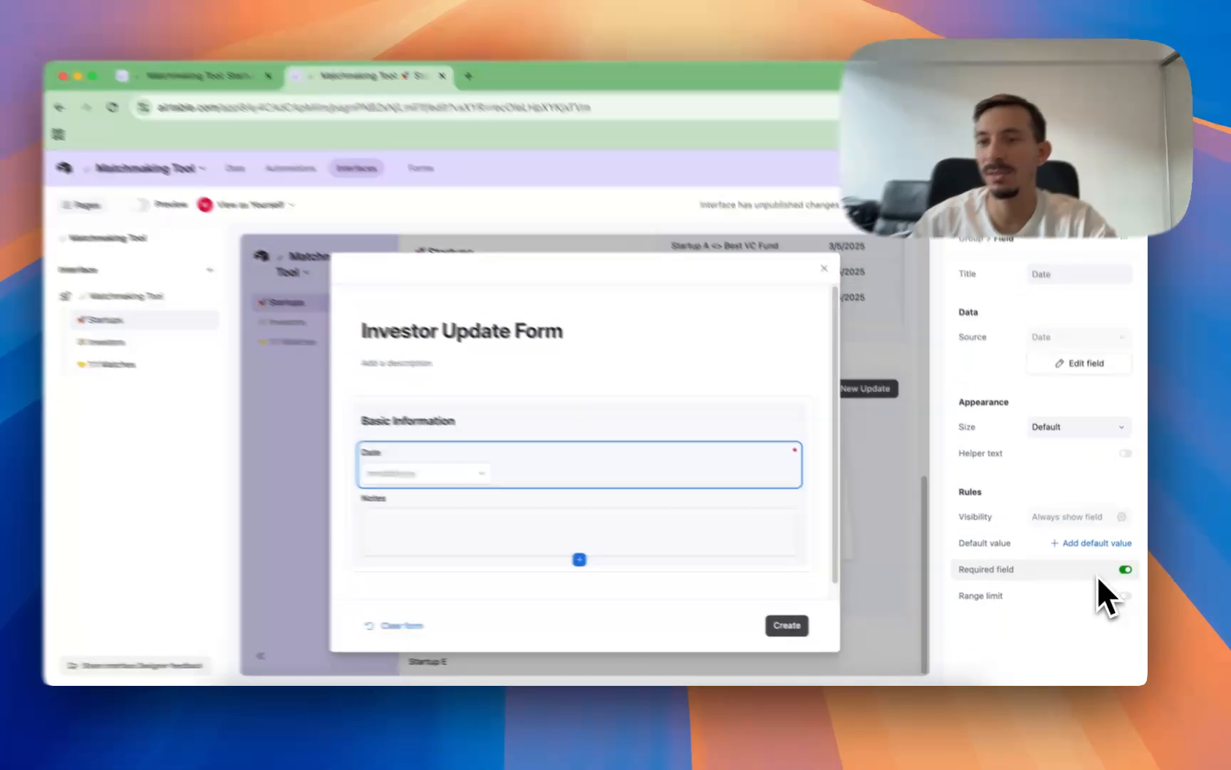
{"action": "left_click", "coordinate": [1099, 578]}
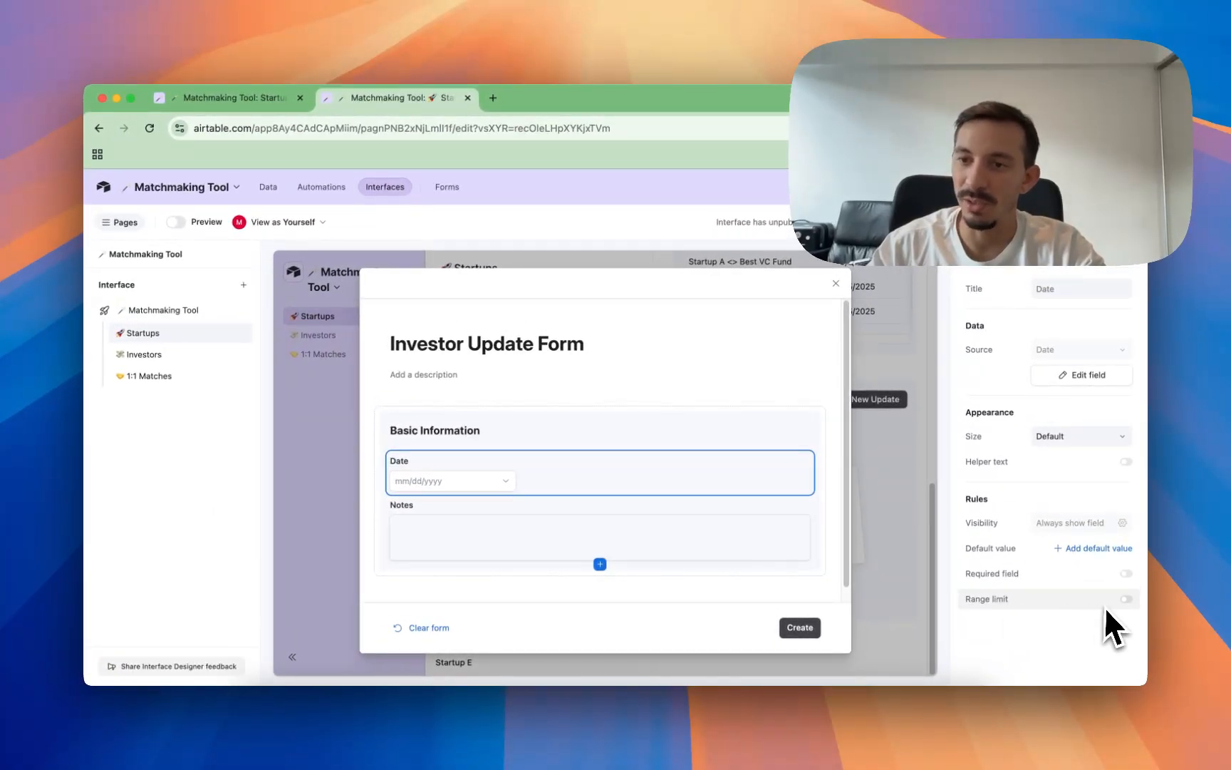
Step: Enable the Date field's range limit, try the specific date 3/12/2025 as minimum, and set the minimum to the current date
{"action": "left_click", "coordinate": [1126, 598]}
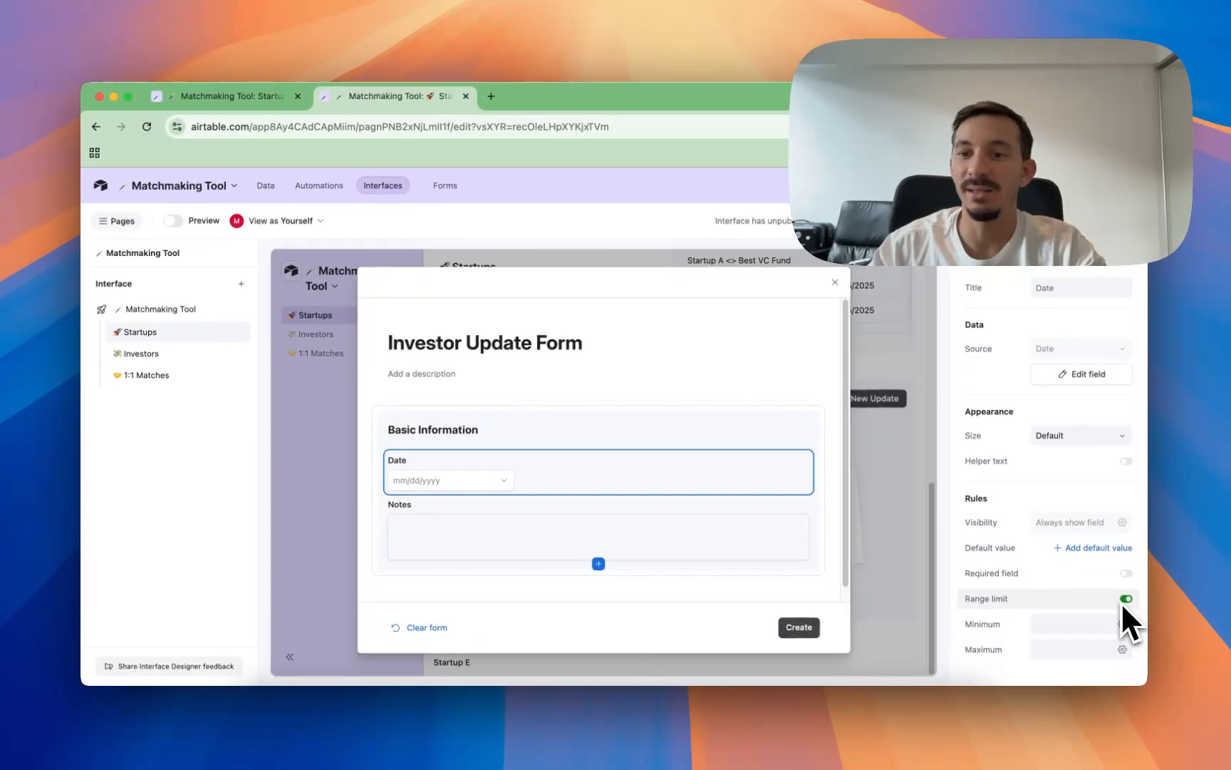
{"action": "left_click", "coordinate": [1121, 624]}
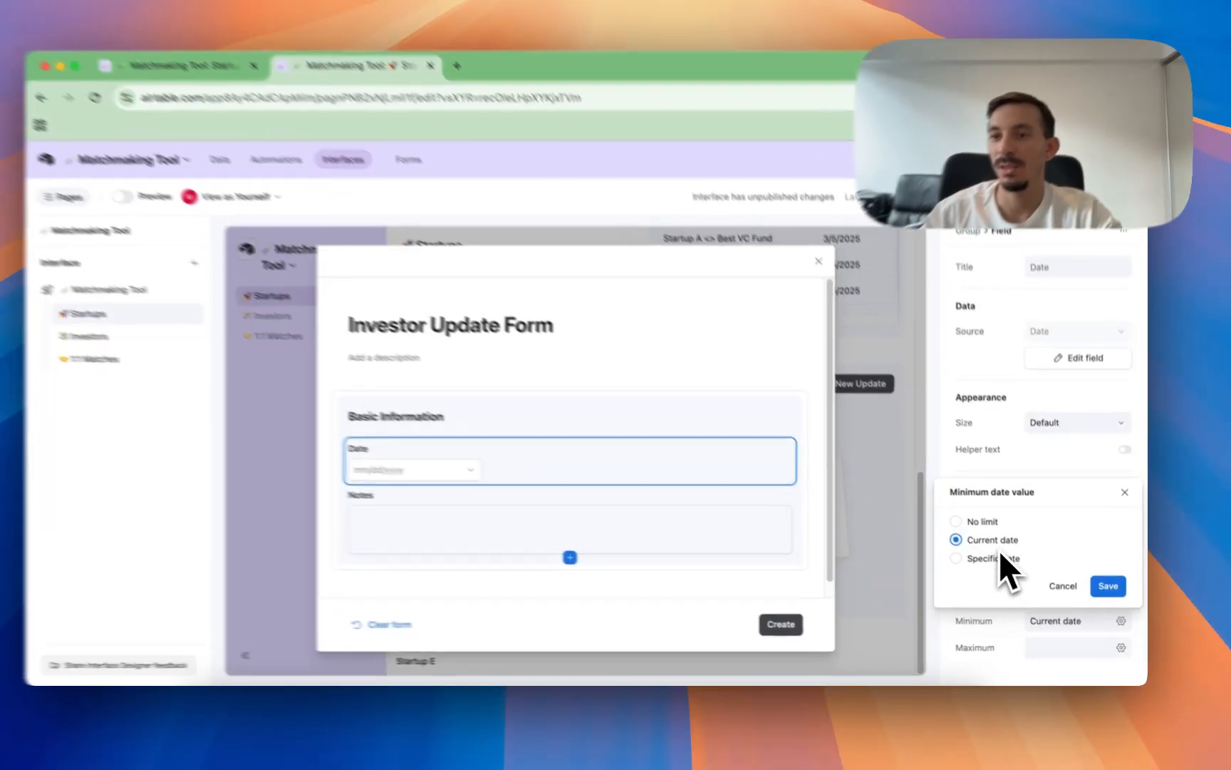
{"action": "left_click", "coordinate": [1003, 563]}
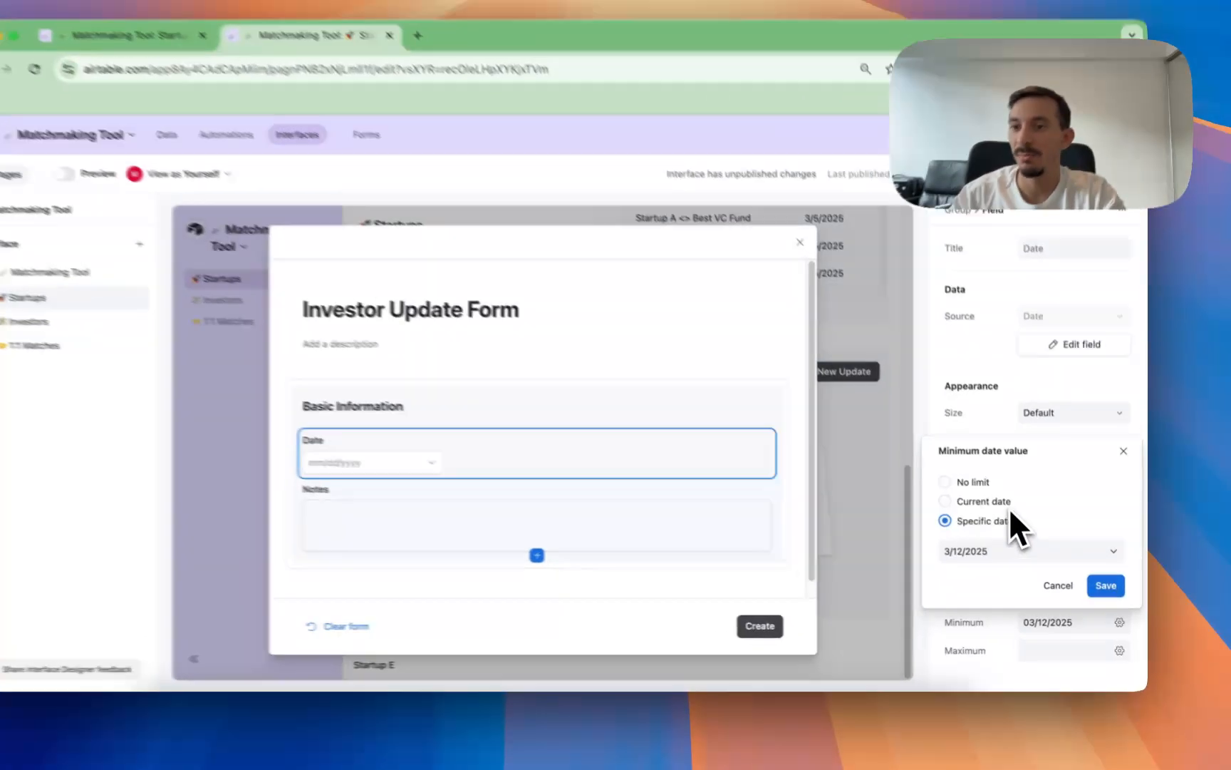
{"action": "left_click", "coordinate": [1019, 517]}
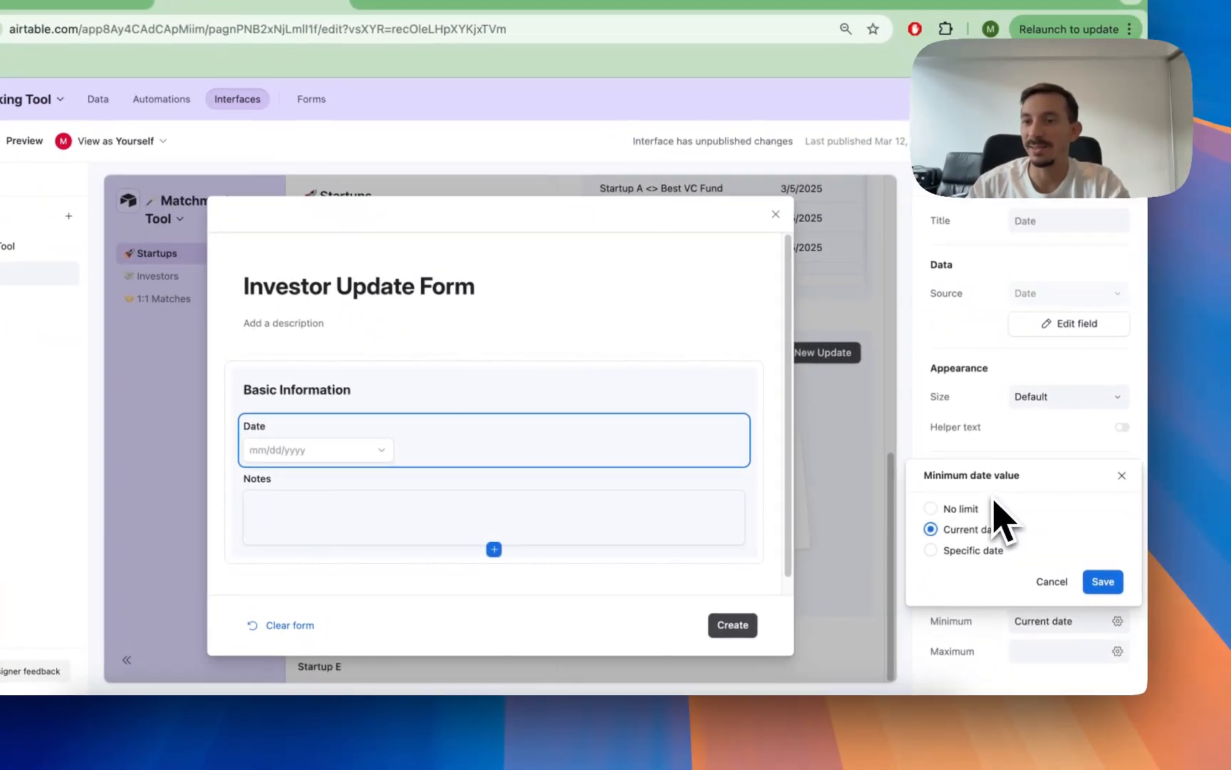
{"action": "left_click", "coordinate": [1030, 563]}
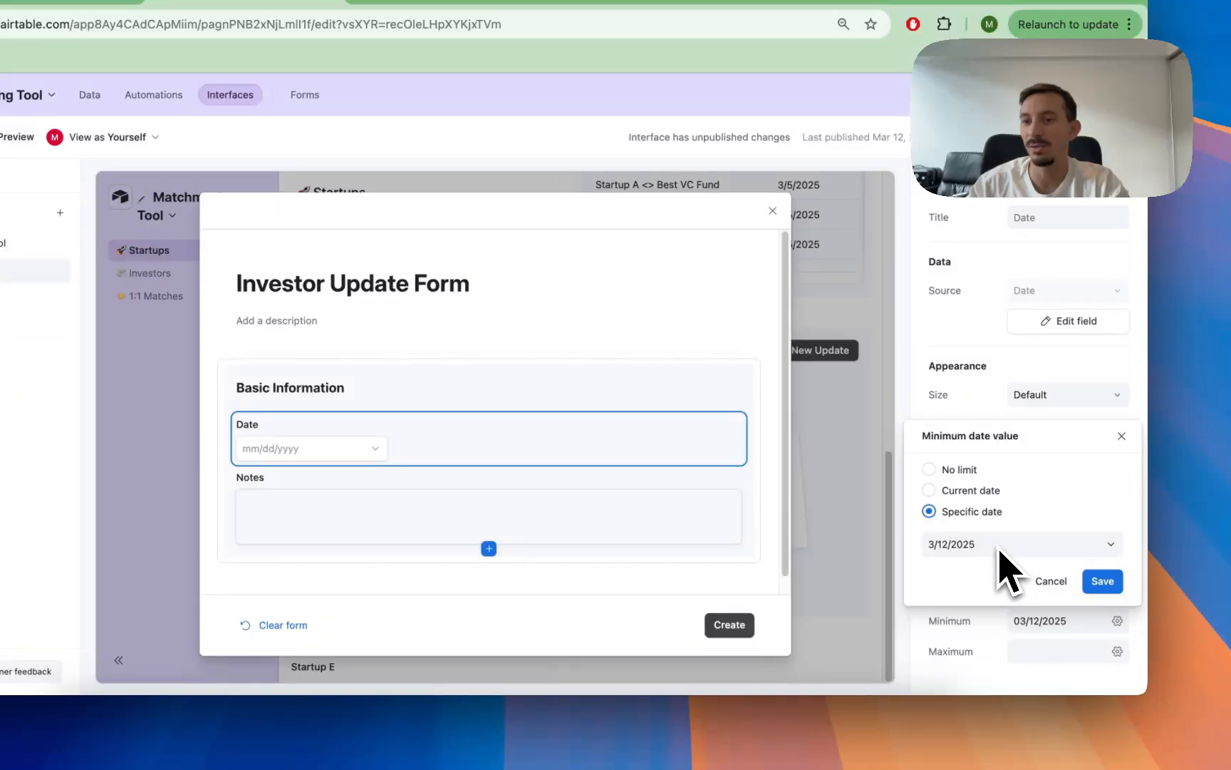
{"action": "left_click", "coordinate": [973, 494]}
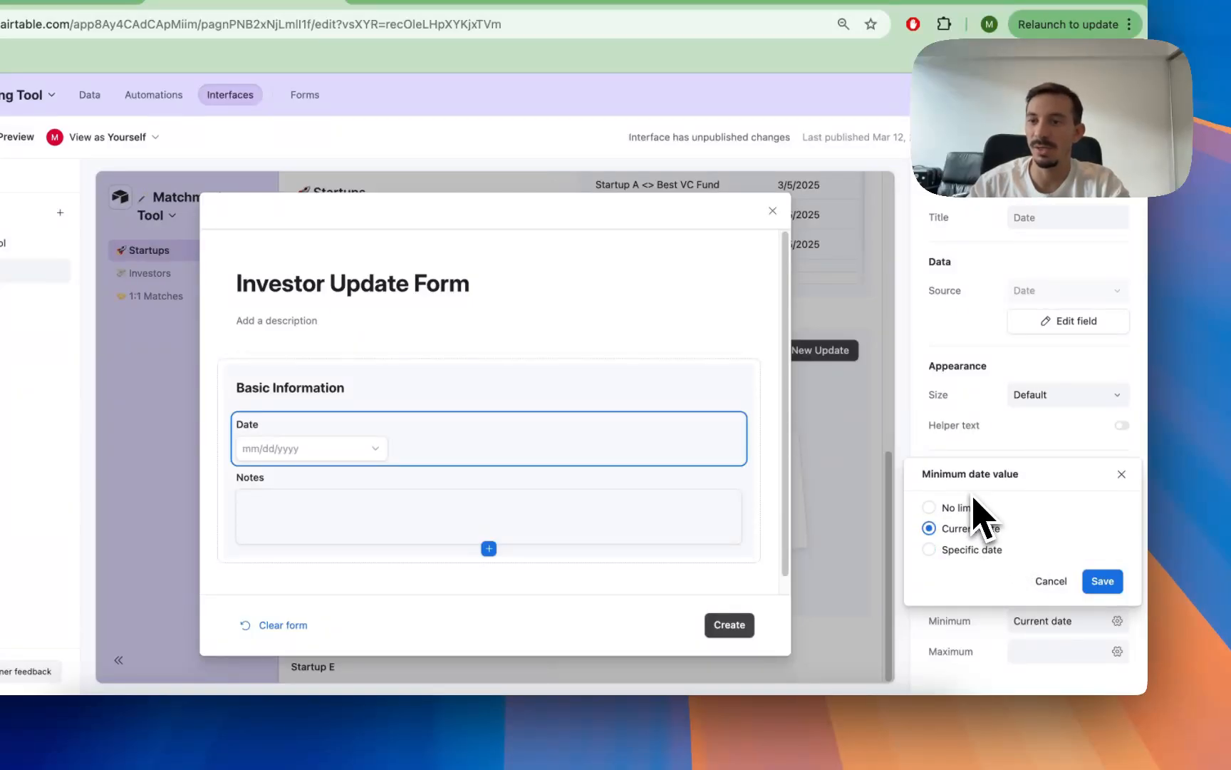
{"action": "left_click", "coordinate": [1122, 476]}
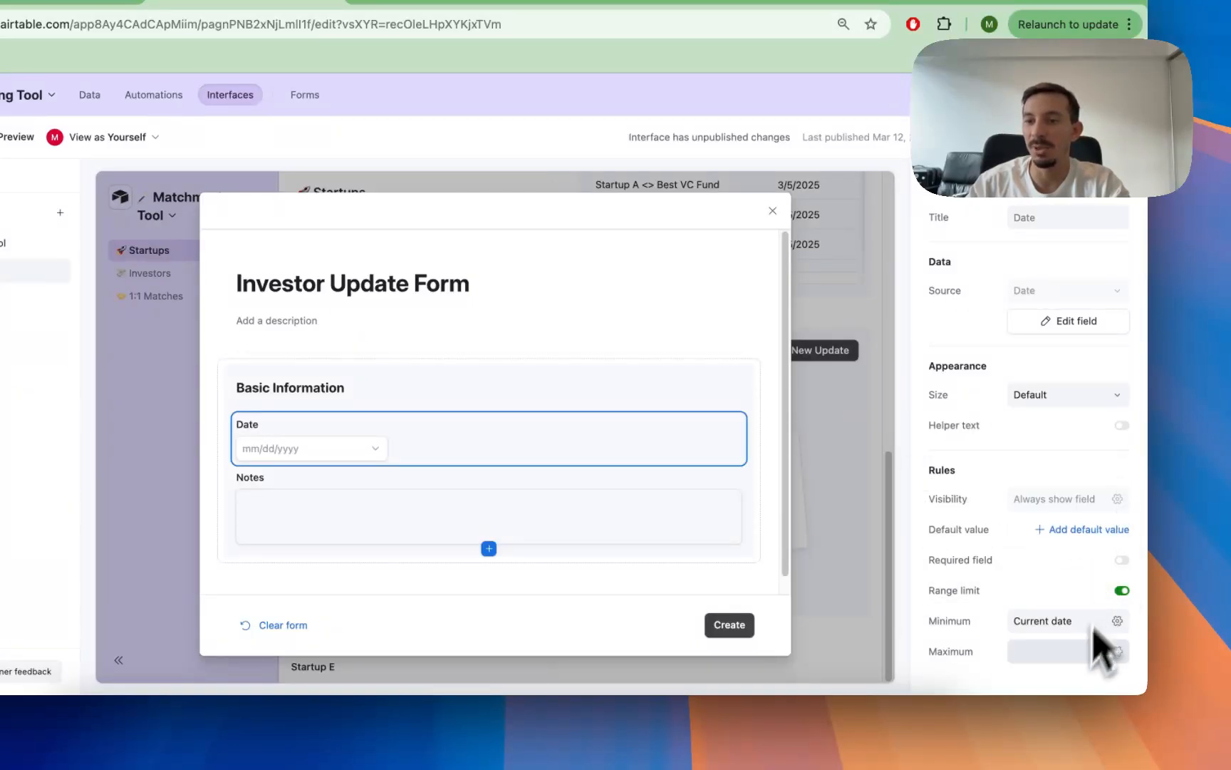
Step: Set the Date field's maximum to the specific date 6/30/2025 and save the limit
{"action": "left_click", "coordinate": [1079, 651]}
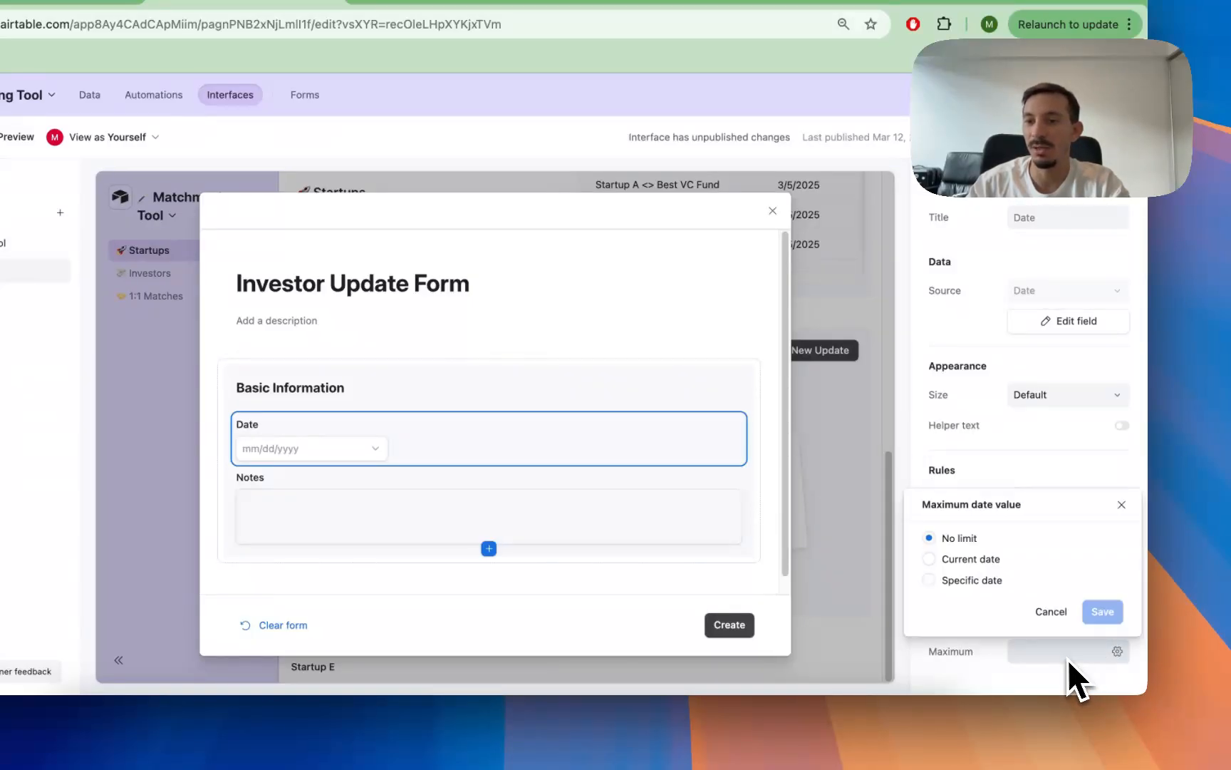
{"action": "left_click", "coordinate": [955, 580]}
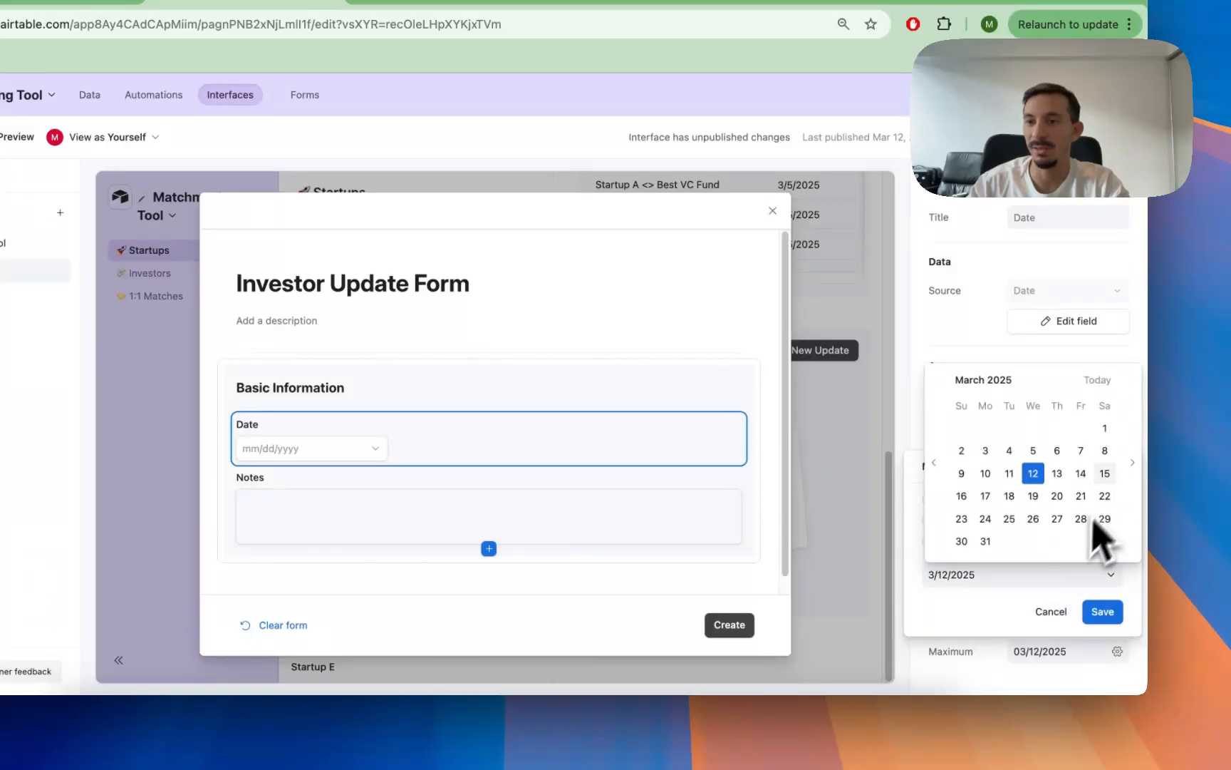
{"action": "left_click", "coordinate": [1131, 463]}
{"action": "left_click", "coordinate": [1131, 471]}
{"action": "left_click", "coordinate": [1132, 471]}
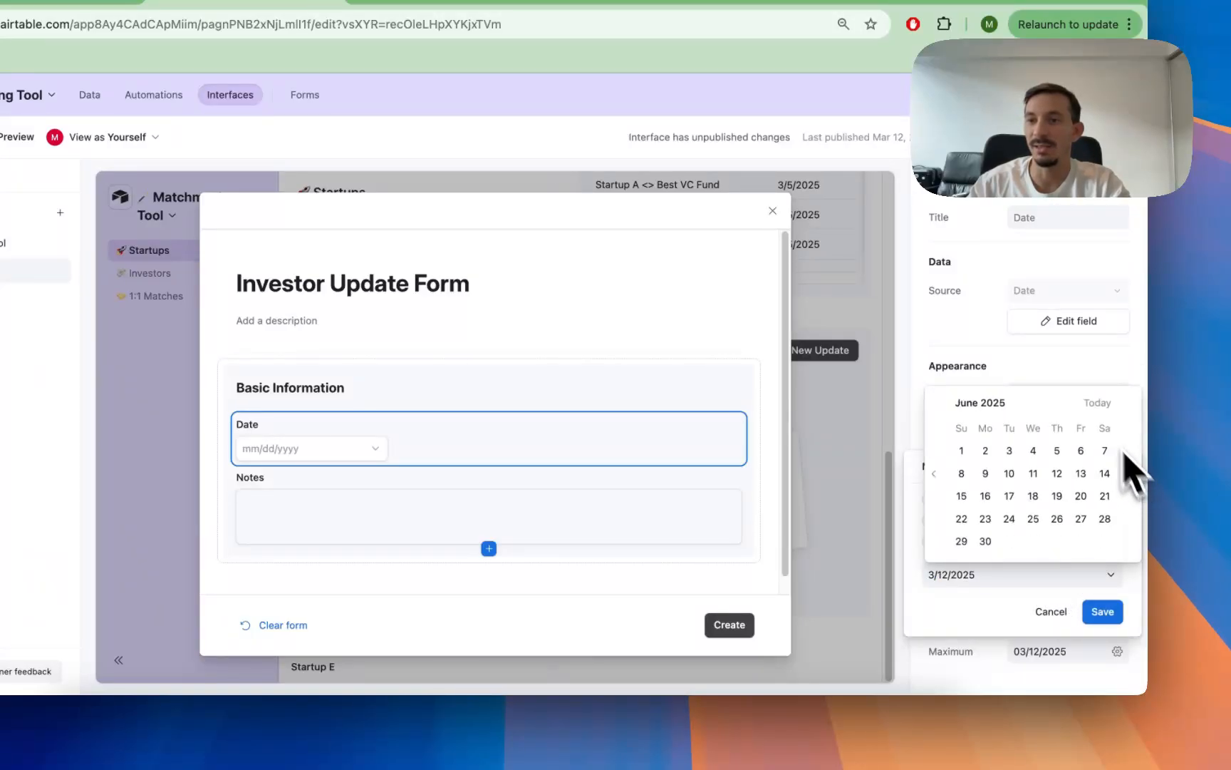
{"action": "left_click", "coordinate": [1003, 601]}
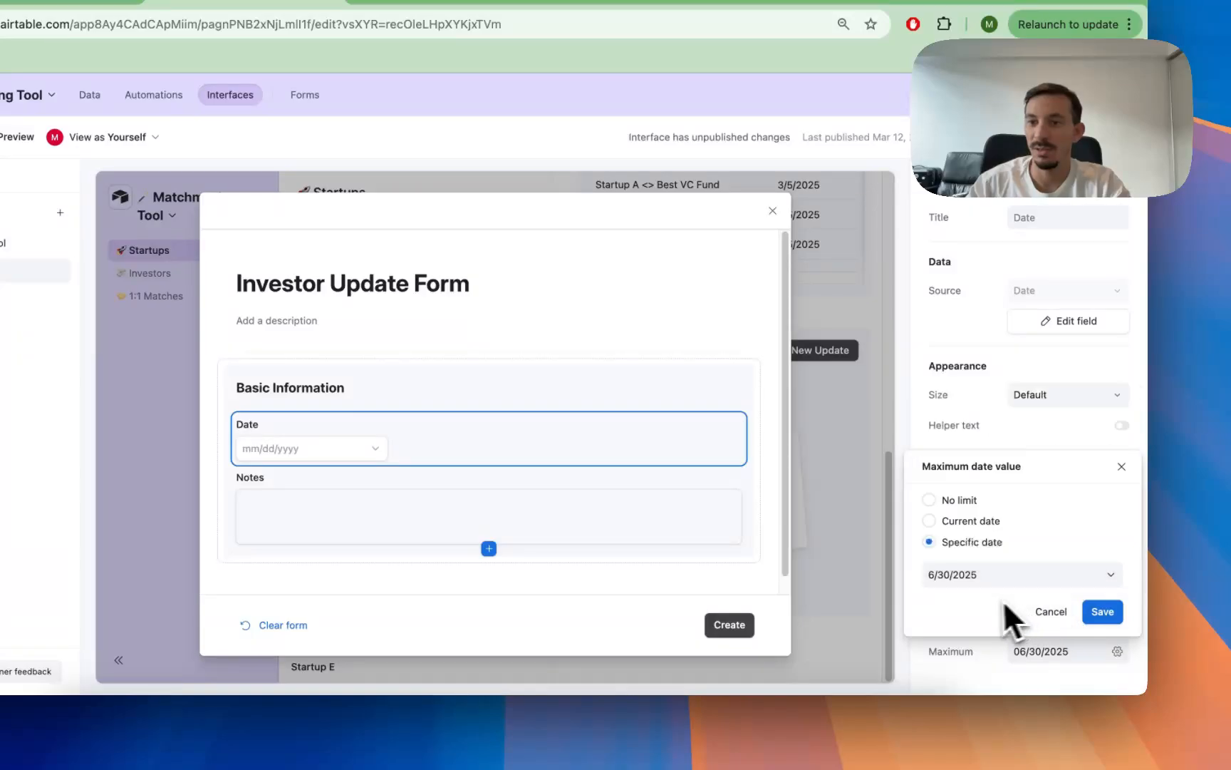
{"action": "left_click", "coordinate": [1106, 617]}
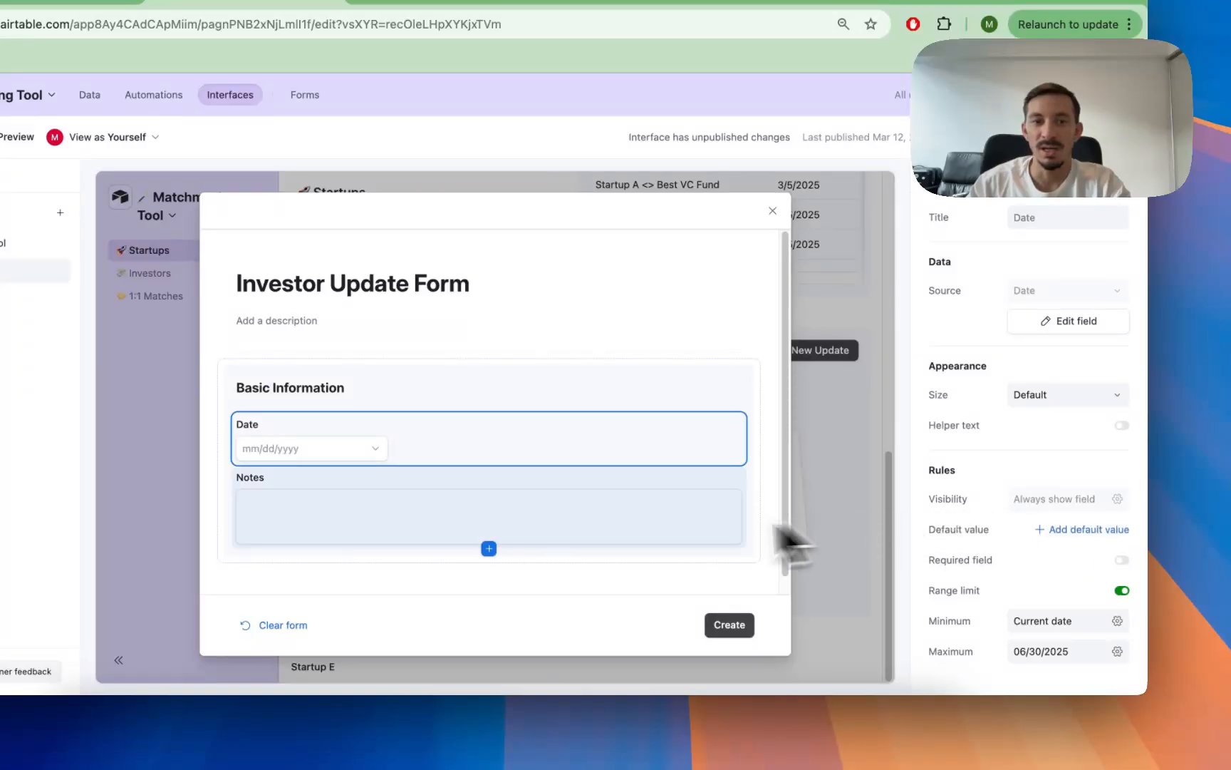
Step: Keep the form's Notes field optional and enable its character limit with a minimum of 100
{"action": "left_click", "coordinate": [645, 531]}
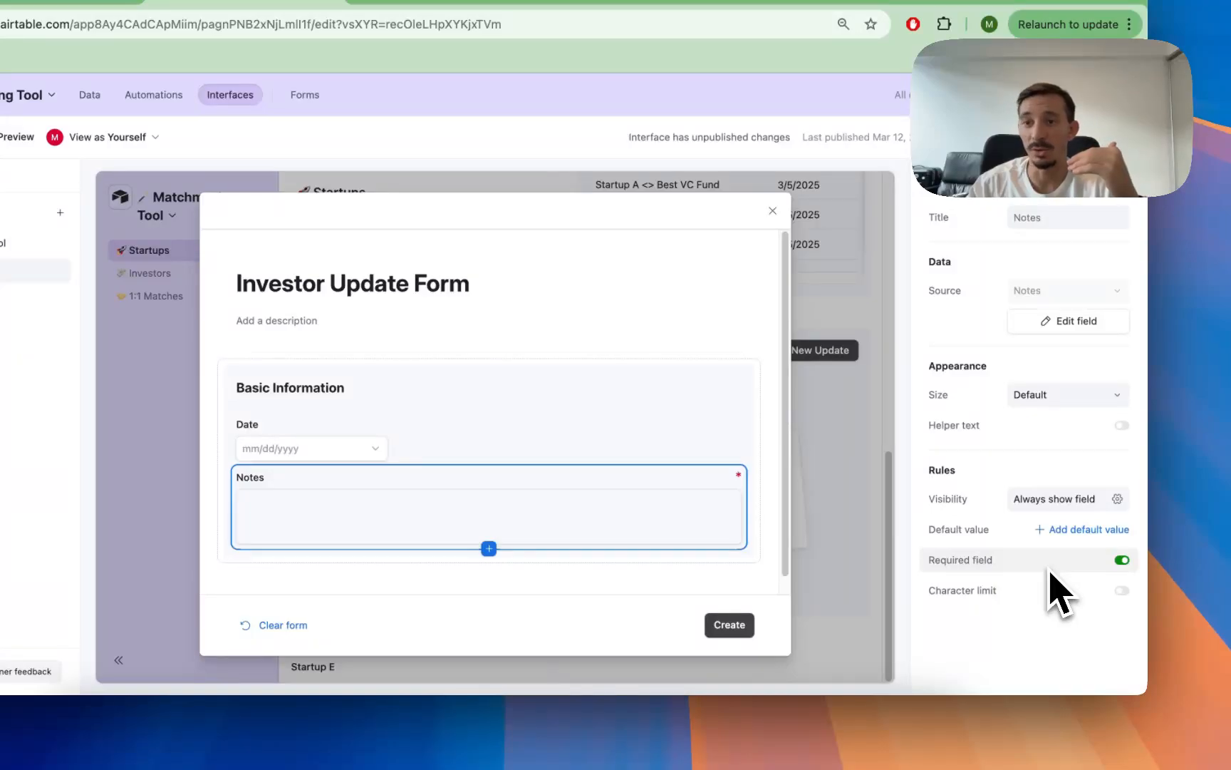
{"action": "left_click", "coordinate": [1048, 567]}
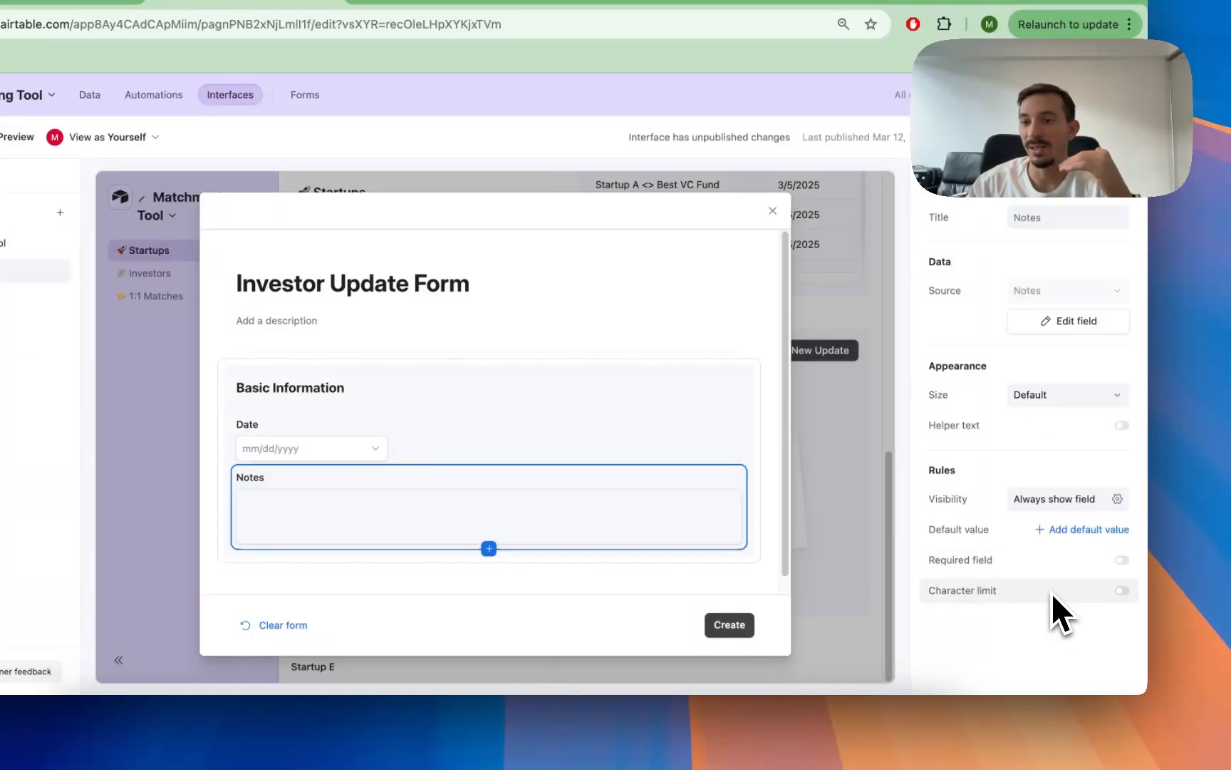
{"action": "left_click", "coordinate": [1052, 592]}
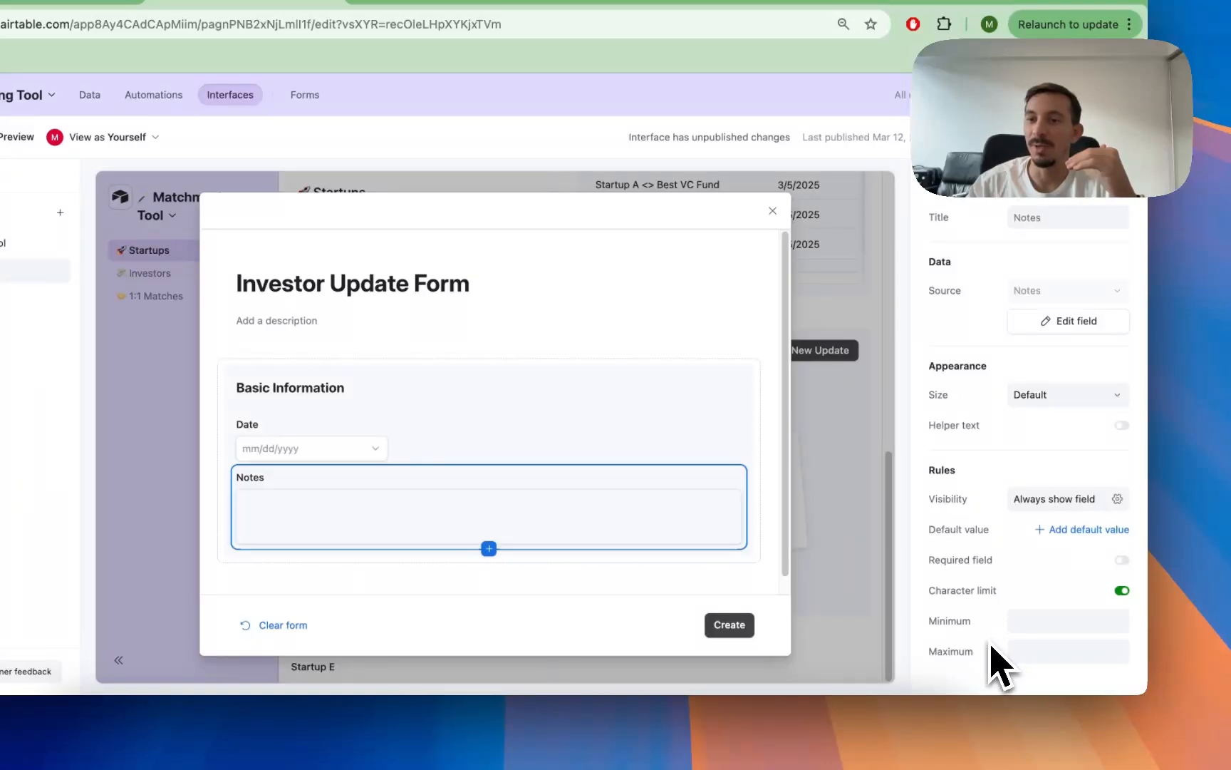
{"action": "left_click", "coordinate": [1038, 629]}
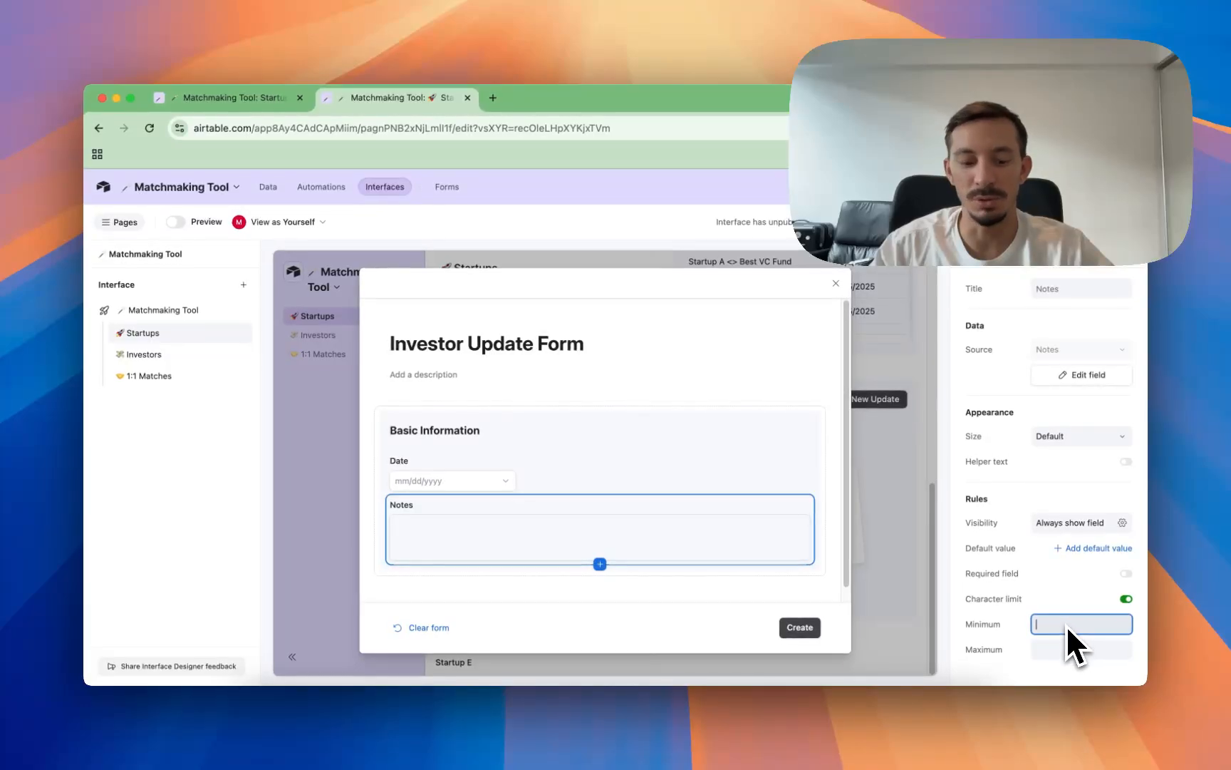
{"action": "type", "text": "100"}
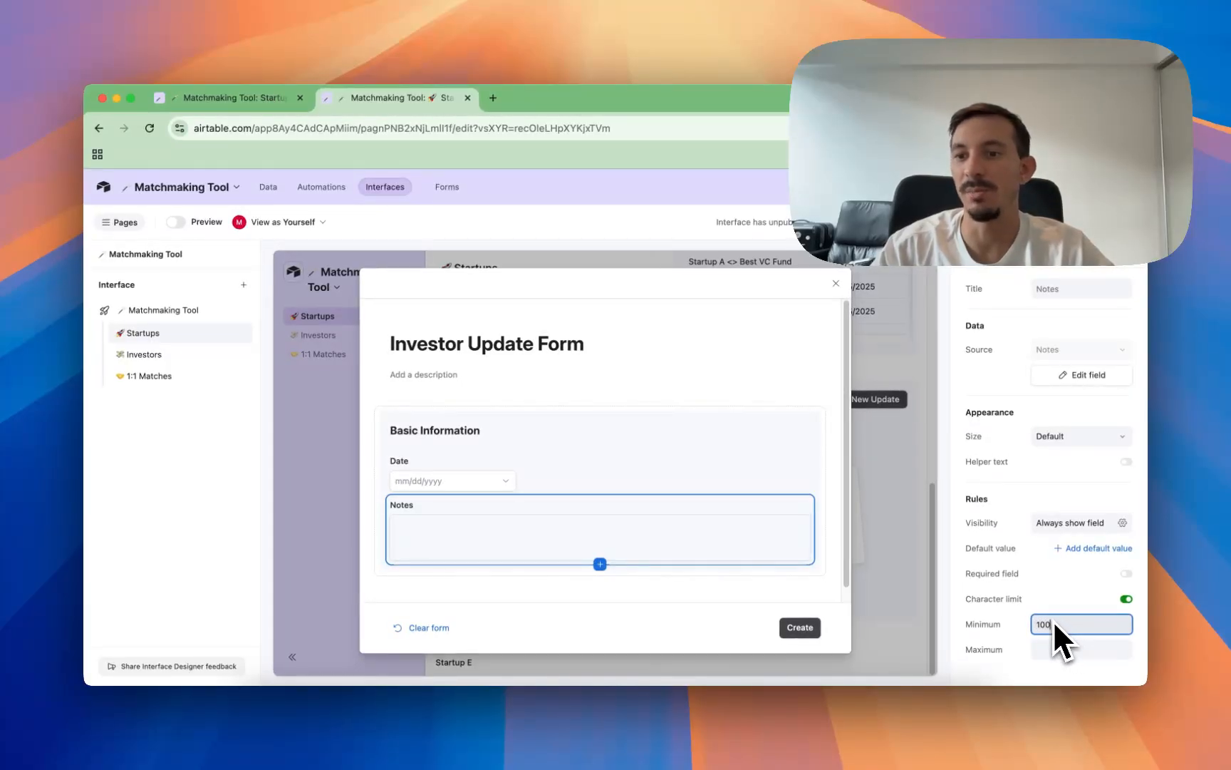
Step: Try the text asdf as the Notes field's minimum character count, and set the minimum to 10
{"action": "key", "text": "BackSpace"}
{"action": "key", "text": "BackSpace"}
{"action": "key", "text": "BackSpace"}
{"action": "type", "text": "asdf"}
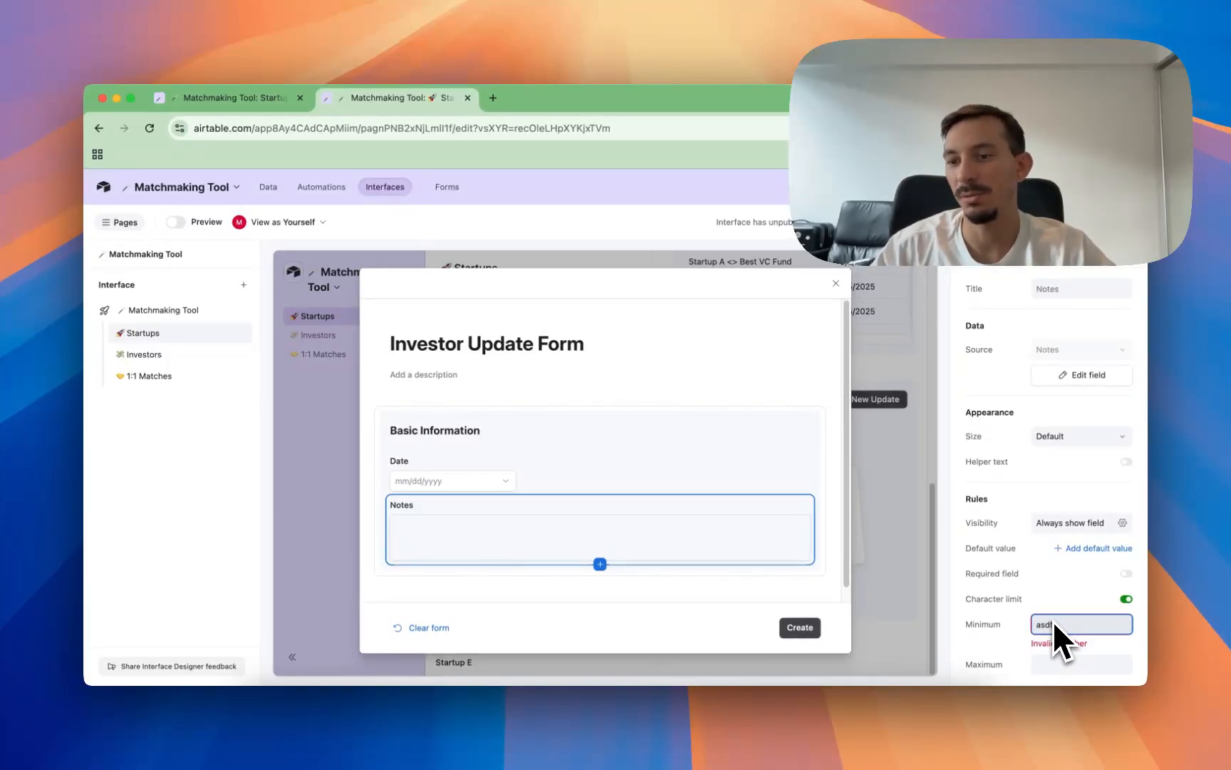
{"action": "key", "text": "BackSpace"}
{"action": "key", "text": "BackSpace"}
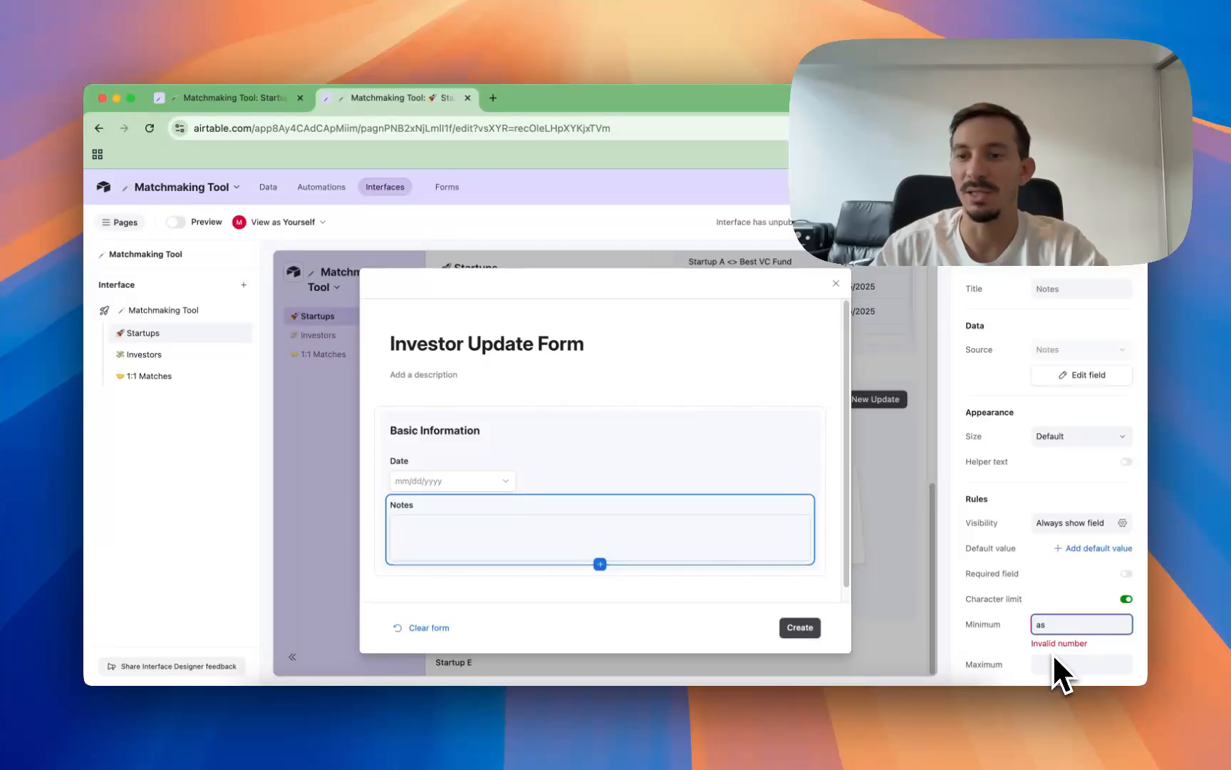
{"action": "key", "text": "BackSpace"}
{"action": "key", "text": "BackSpace"}
{"action": "type", "text": "10"}
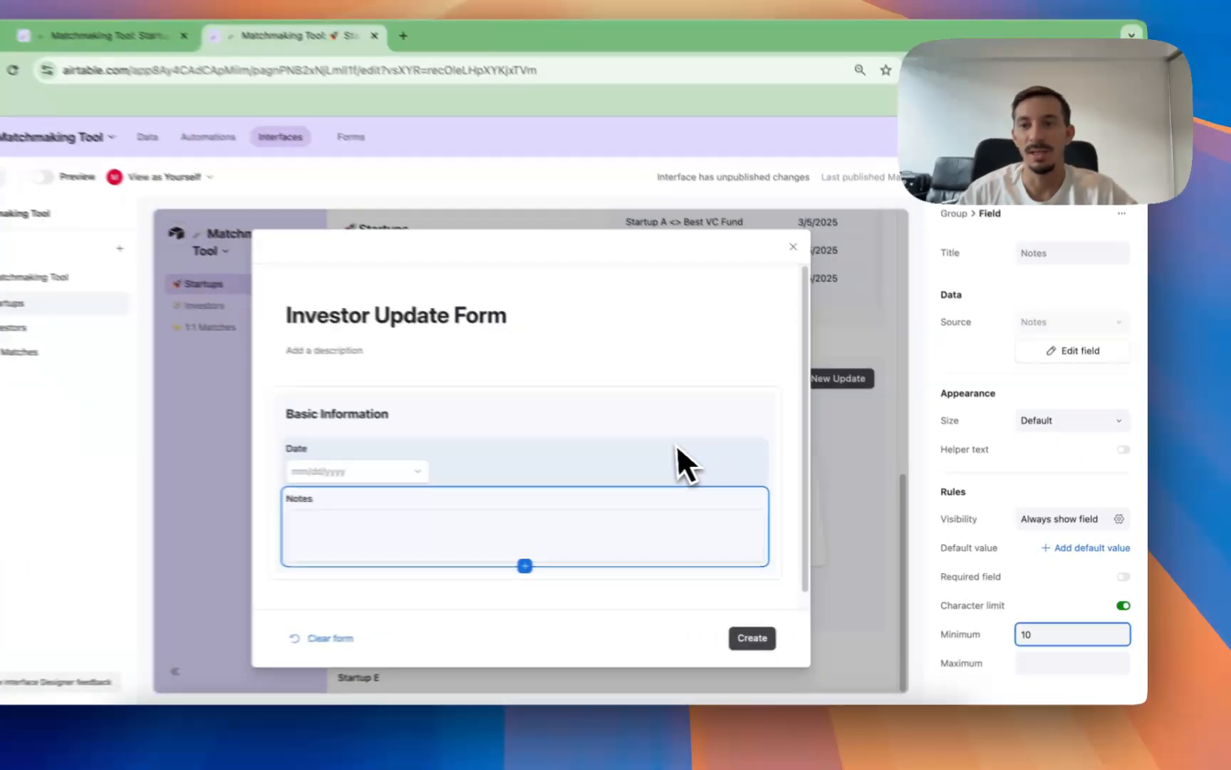
Step: Set the Date field's minimum to the current date again and publish the Matchmaking Tool interface
{"action": "left_click", "coordinate": [730, 467]}
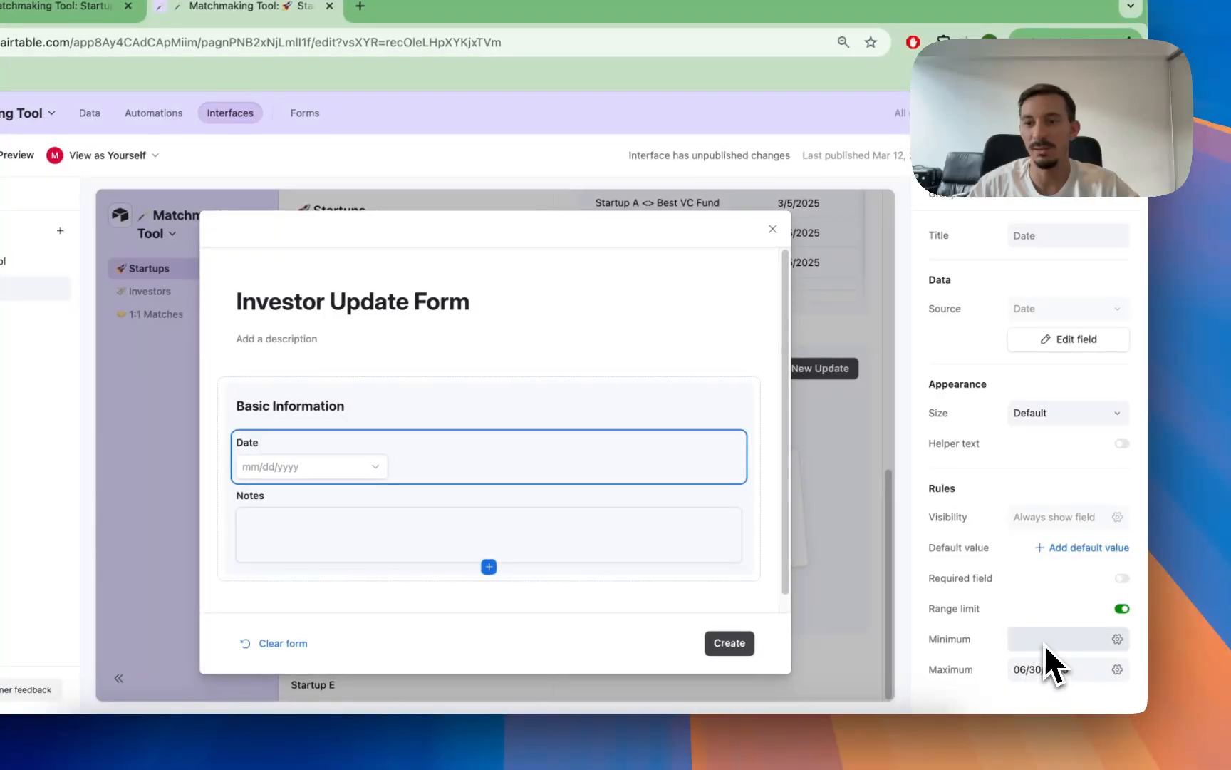
{"action": "left_click", "coordinate": [1044, 640]}
{"action": "left_click", "coordinate": [1102, 598]}
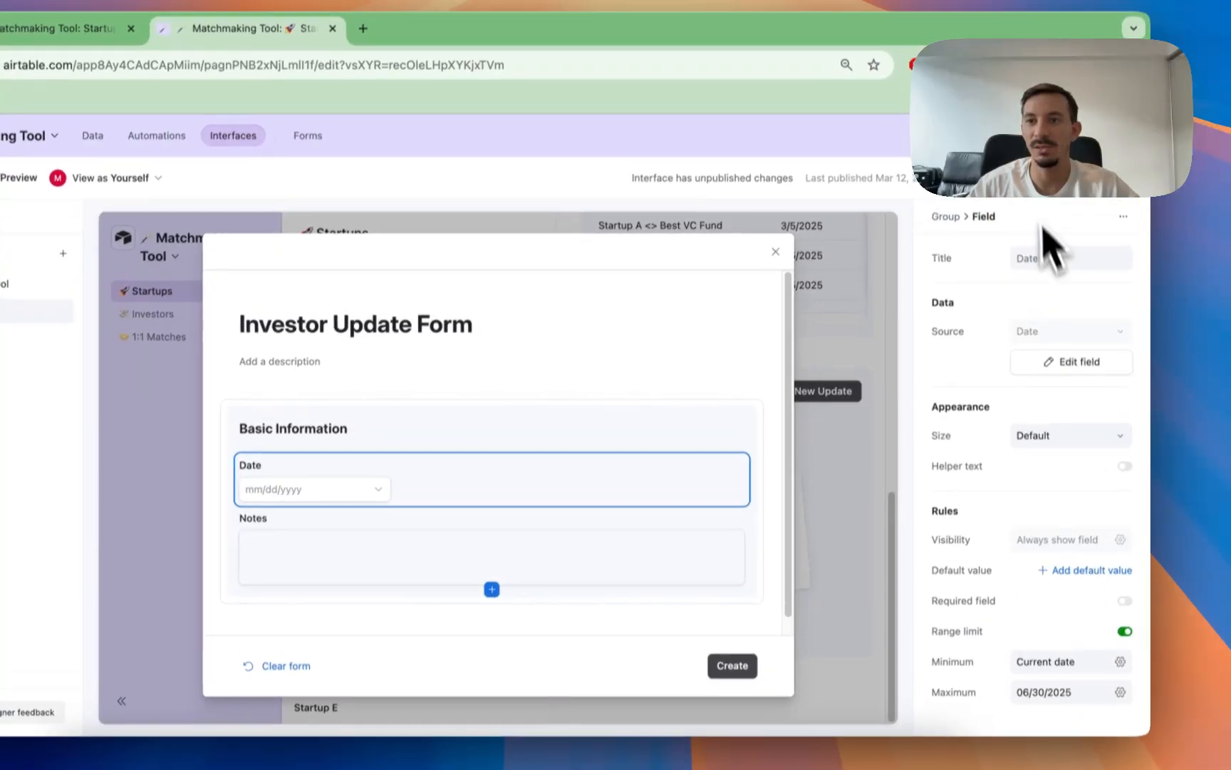
{"action": "left_click", "coordinate": [1028, 159]}
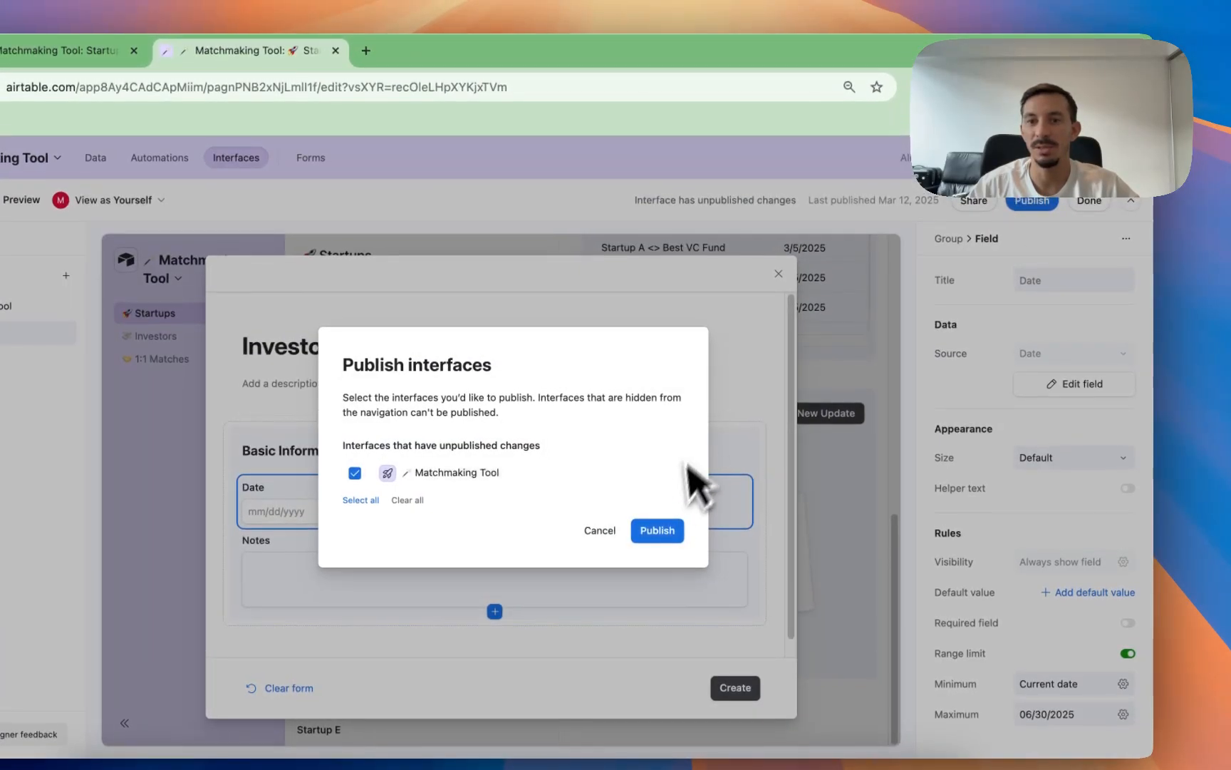
{"action": "left_click", "coordinate": [660, 530]}
Step: Open a new investor update for Startup A and try to create it with the date 3/10/2025 and empty notes
{"action": "scroll", "coordinate": [801, 399], "scroll_direction": "down", "scroll_amount": 5}
{"action": "scroll", "coordinate": [820, 456], "scroll_direction": "down", "scroll_amount": 2}
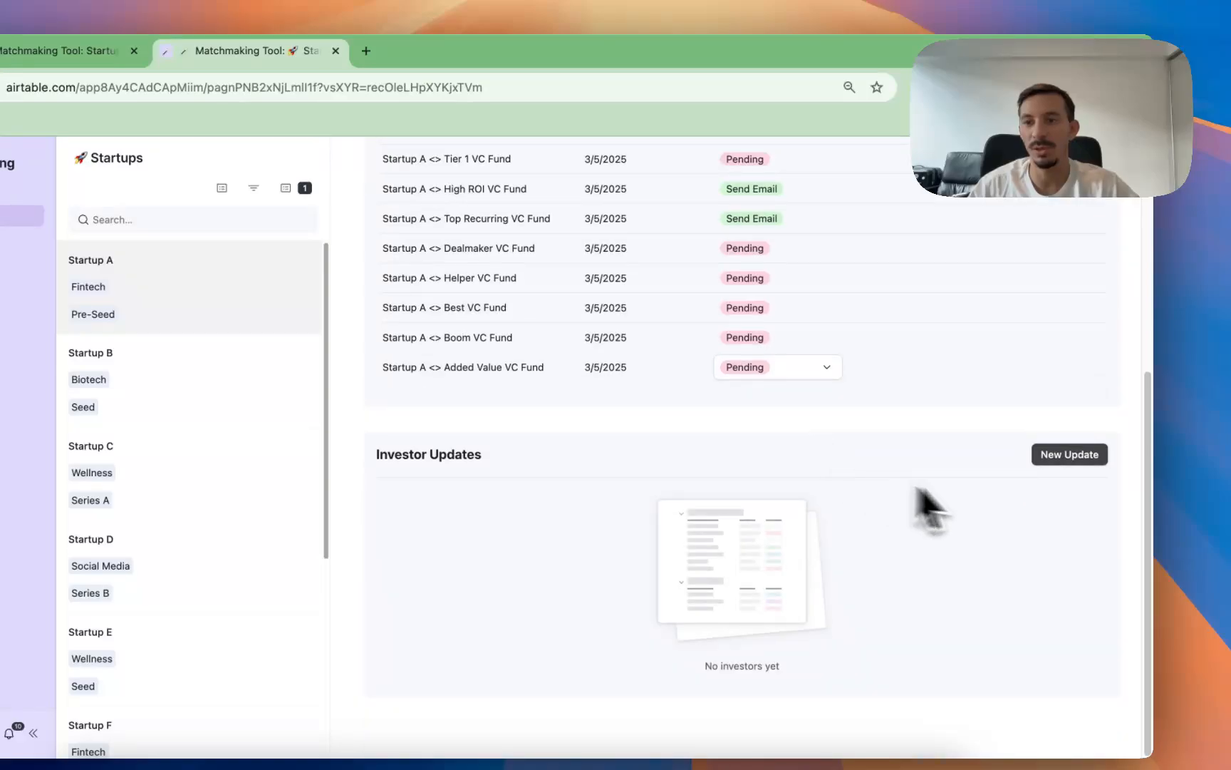
{"action": "left_click", "coordinate": [1069, 453]}
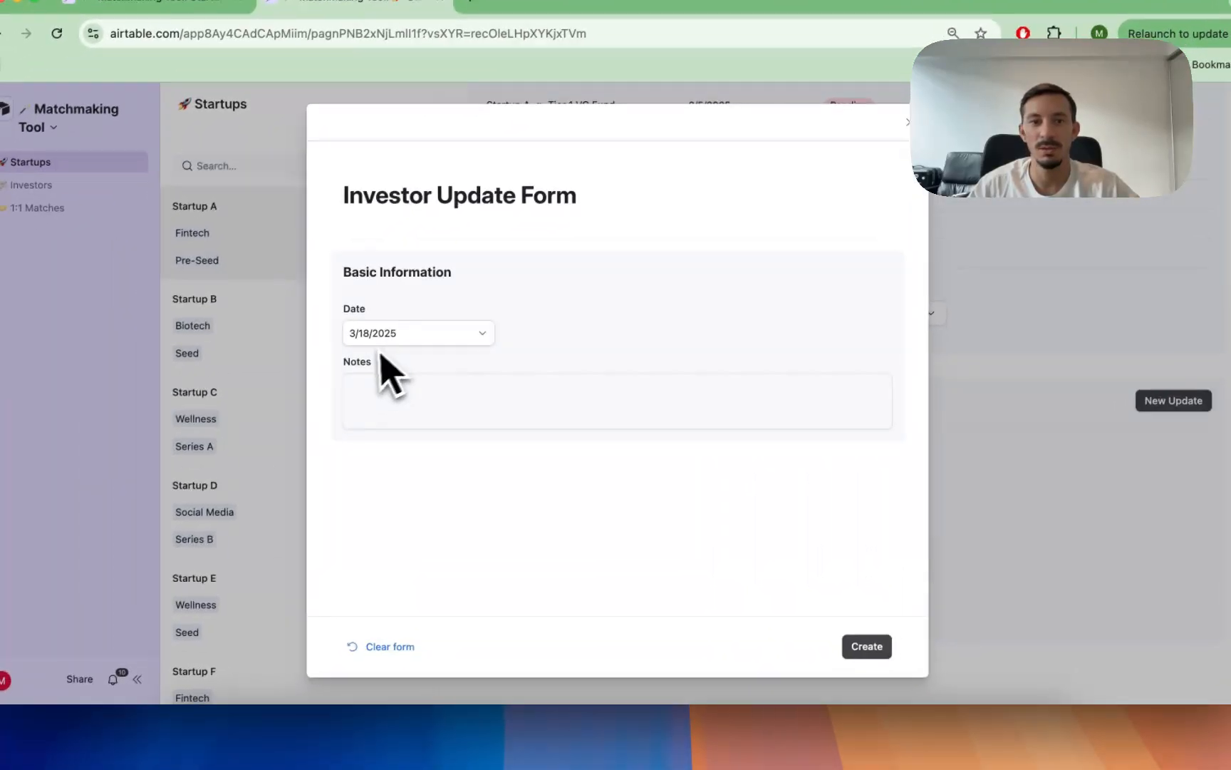
{"action": "left_click", "coordinate": [385, 339]}
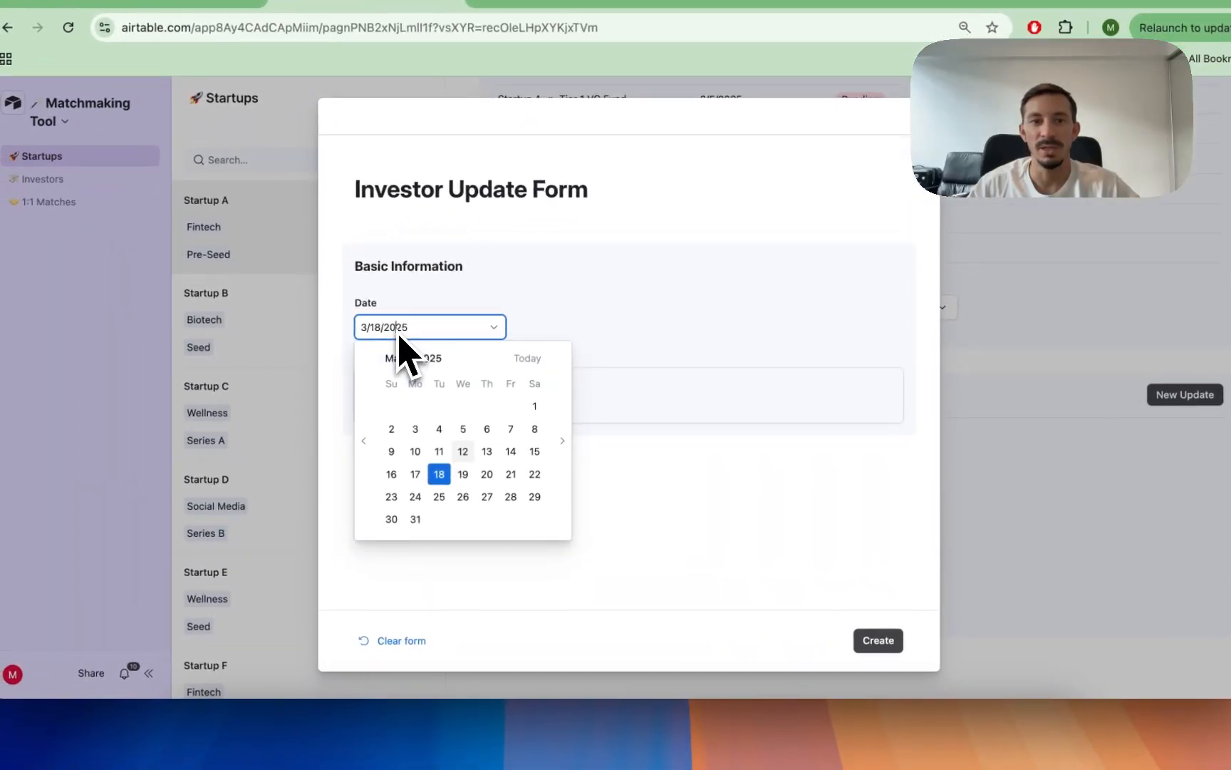
{"action": "left_click", "coordinate": [402, 443]}
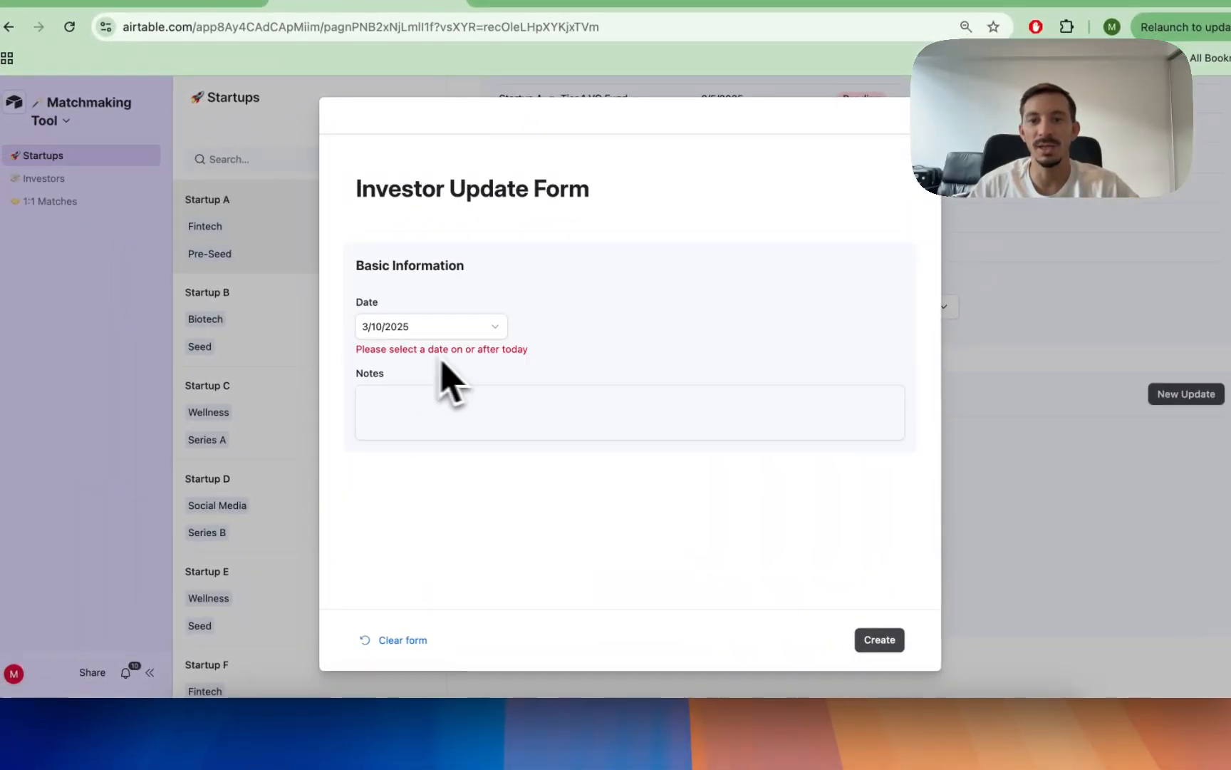
{"action": "left_click", "coordinate": [878, 640]}
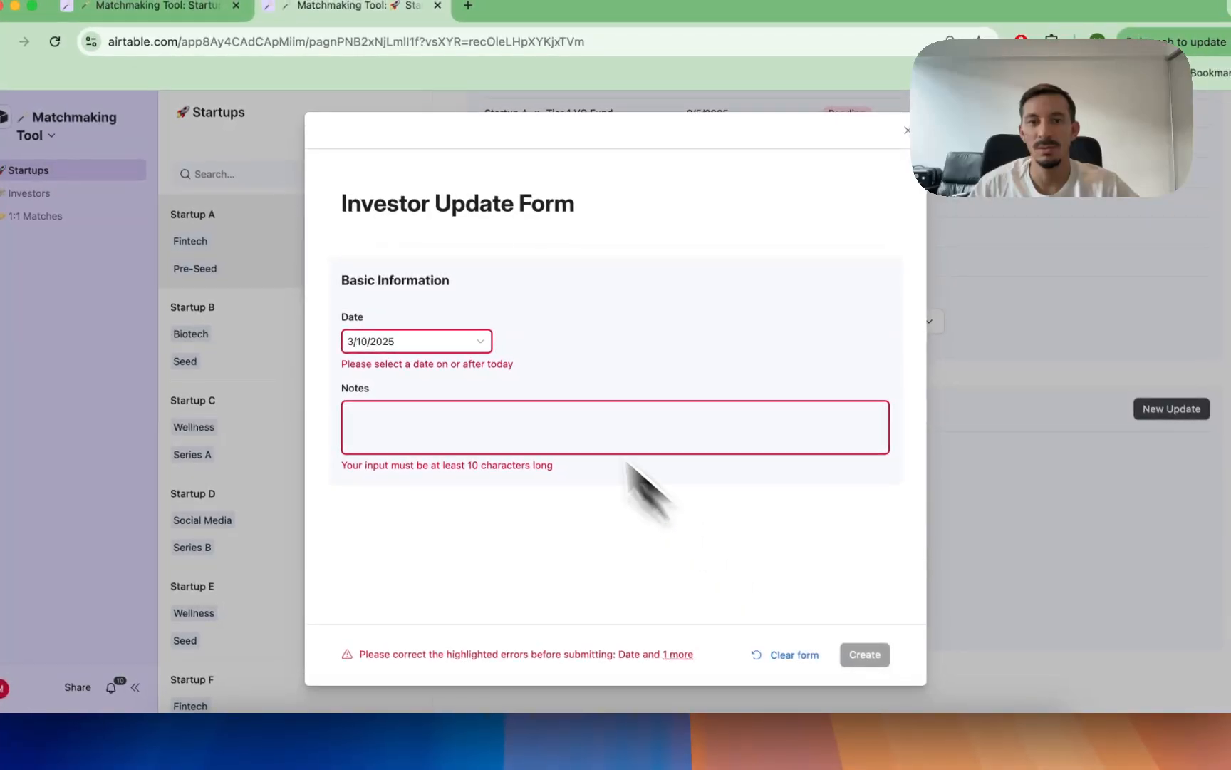
Step: Try 3/12/2025 as the update's date, and set the date to 3/15/2025
{"action": "left_click", "coordinate": [431, 337]}
{"action": "left_click", "coordinate": [449, 465]}
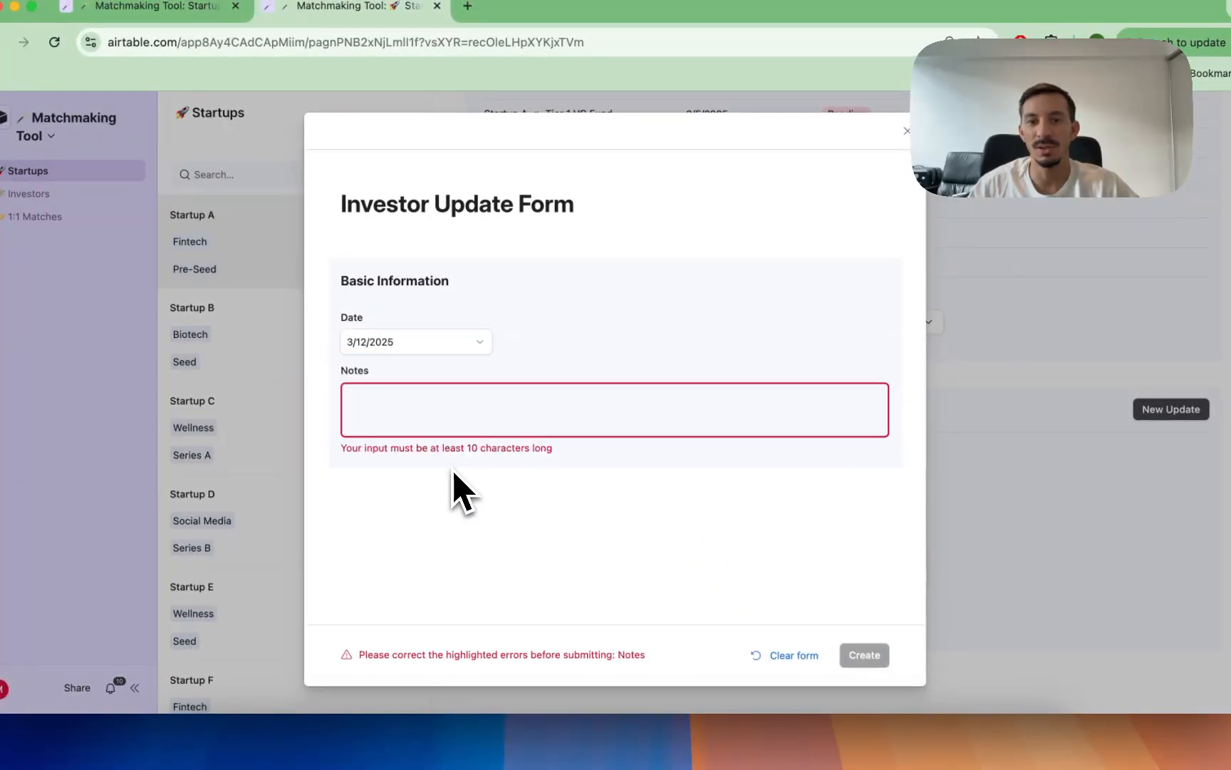
{"action": "left_click", "coordinate": [396, 348]}
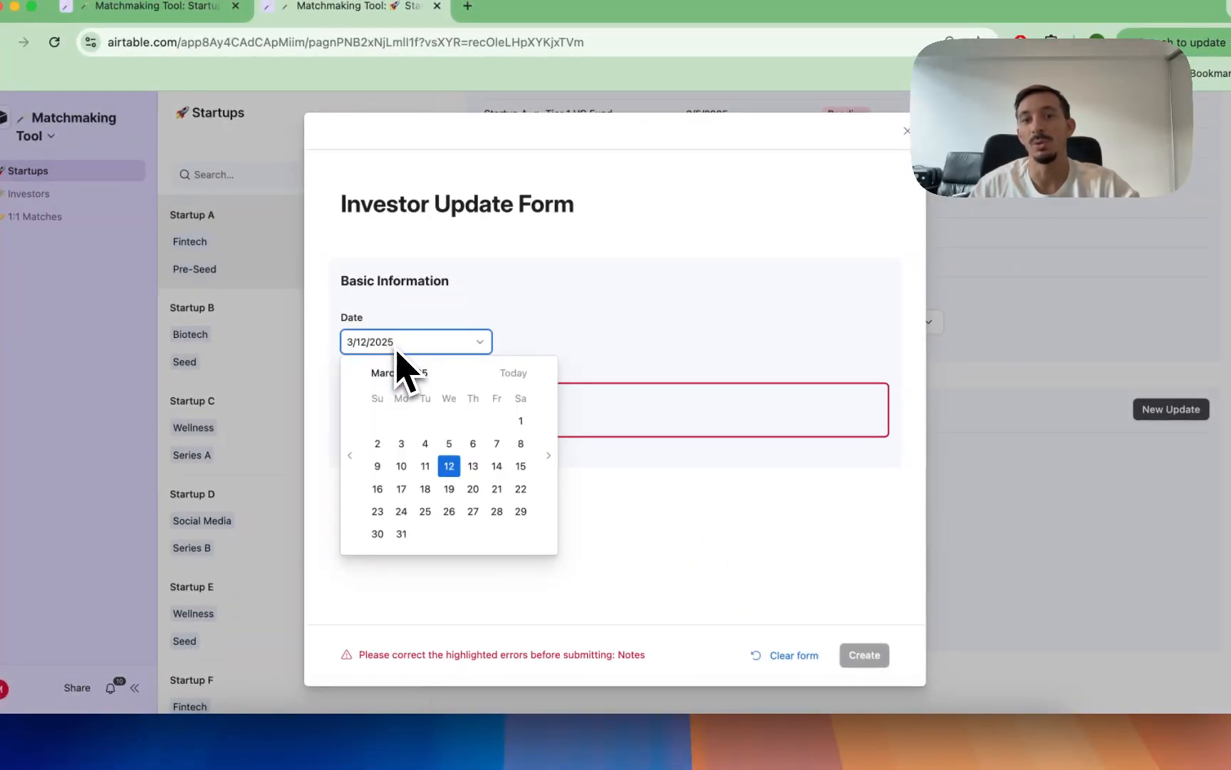
{"action": "left_click", "coordinate": [520, 466]}
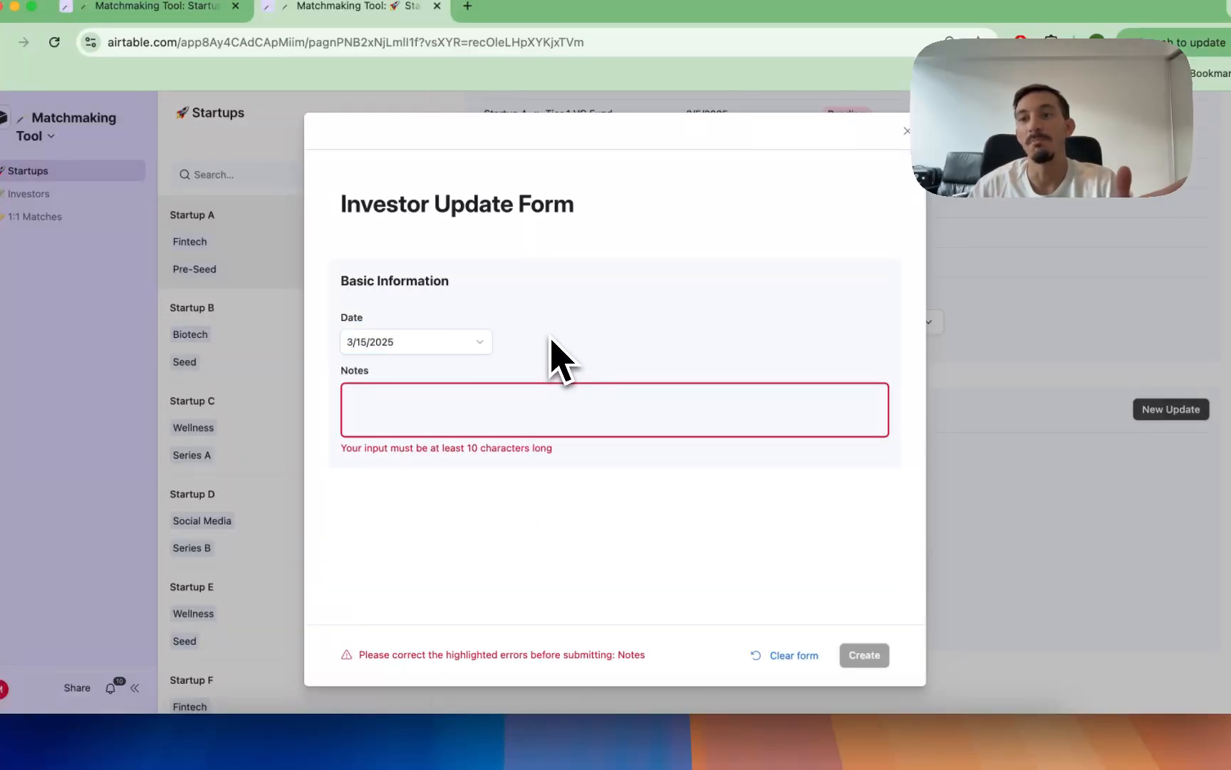
Step: Enter asdfasdfasdfa as the update's notes and create the investor update
{"action": "left_click", "coordinate": [536, 412]}
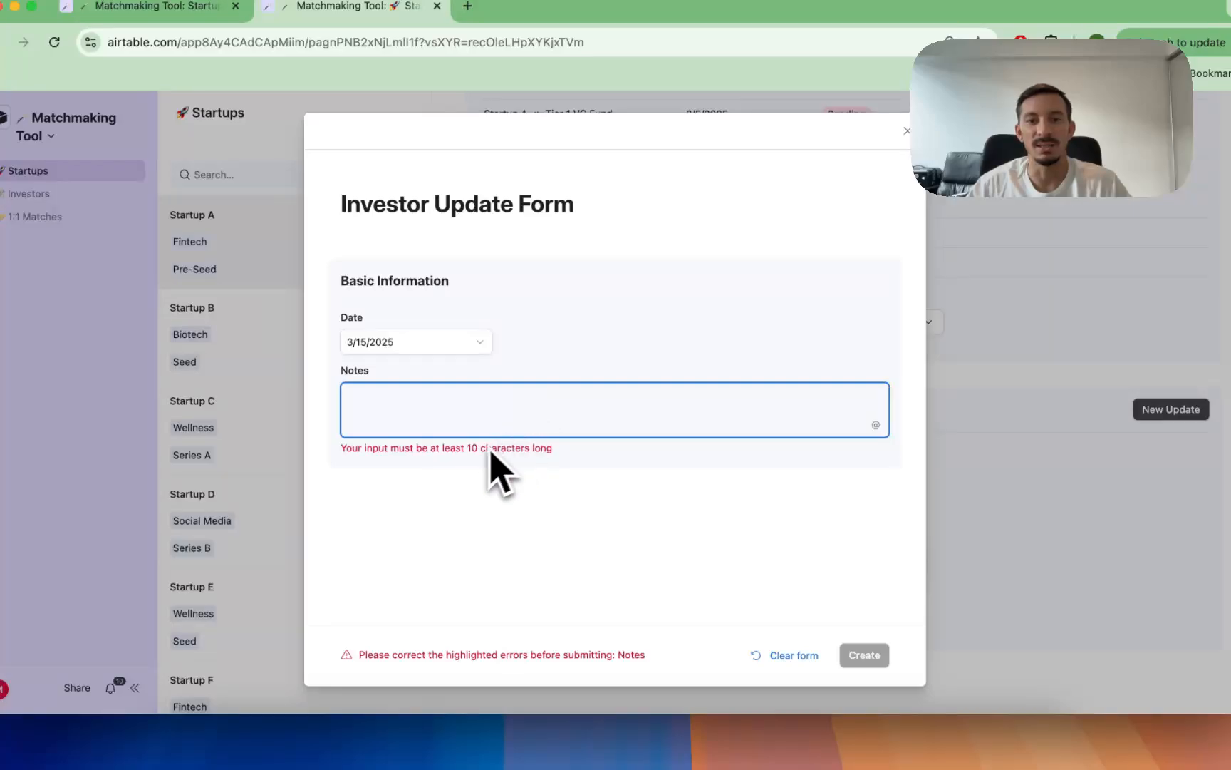
{"action": "left_click_drag", "start_coordinate": [497, 449], "coordinate": [464, 449]}
{"action": "left_click", "coordinate": [540, 415]}
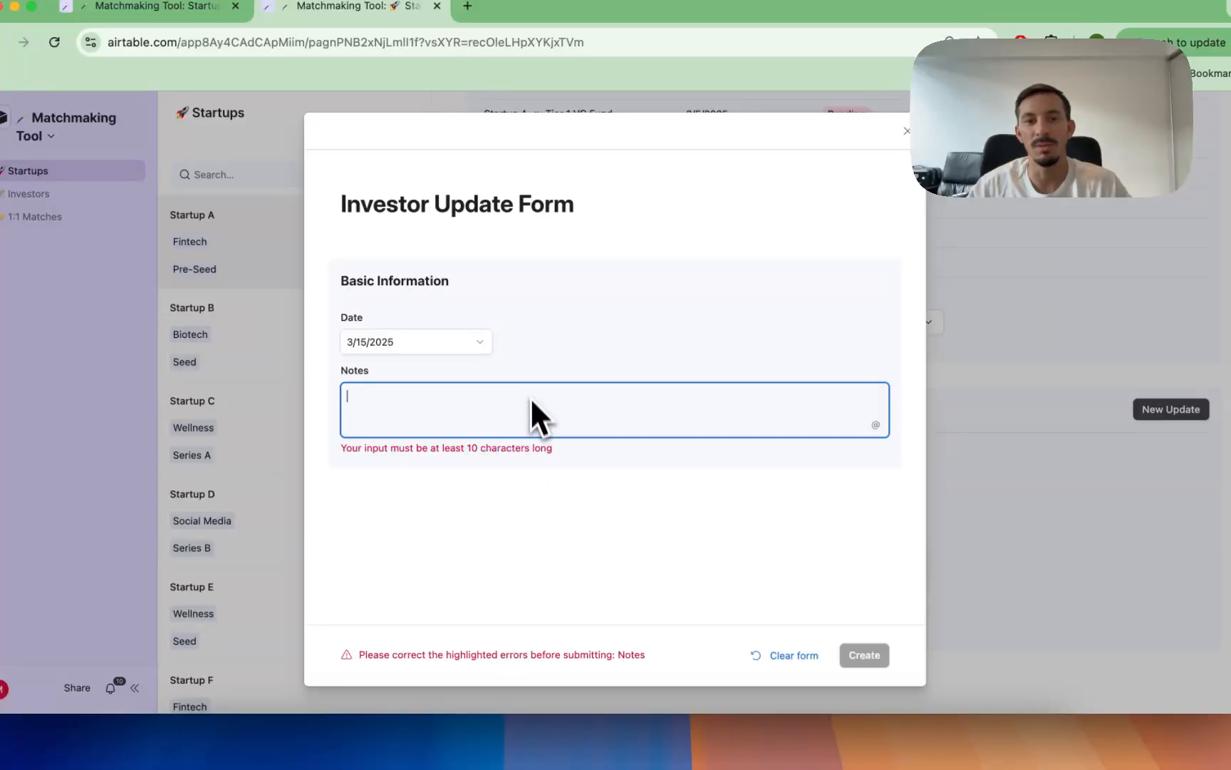
{"action": "type", "text": "asdfasdfasdfa"}
{"action": "left_click", "coordinate": [578, 360]}
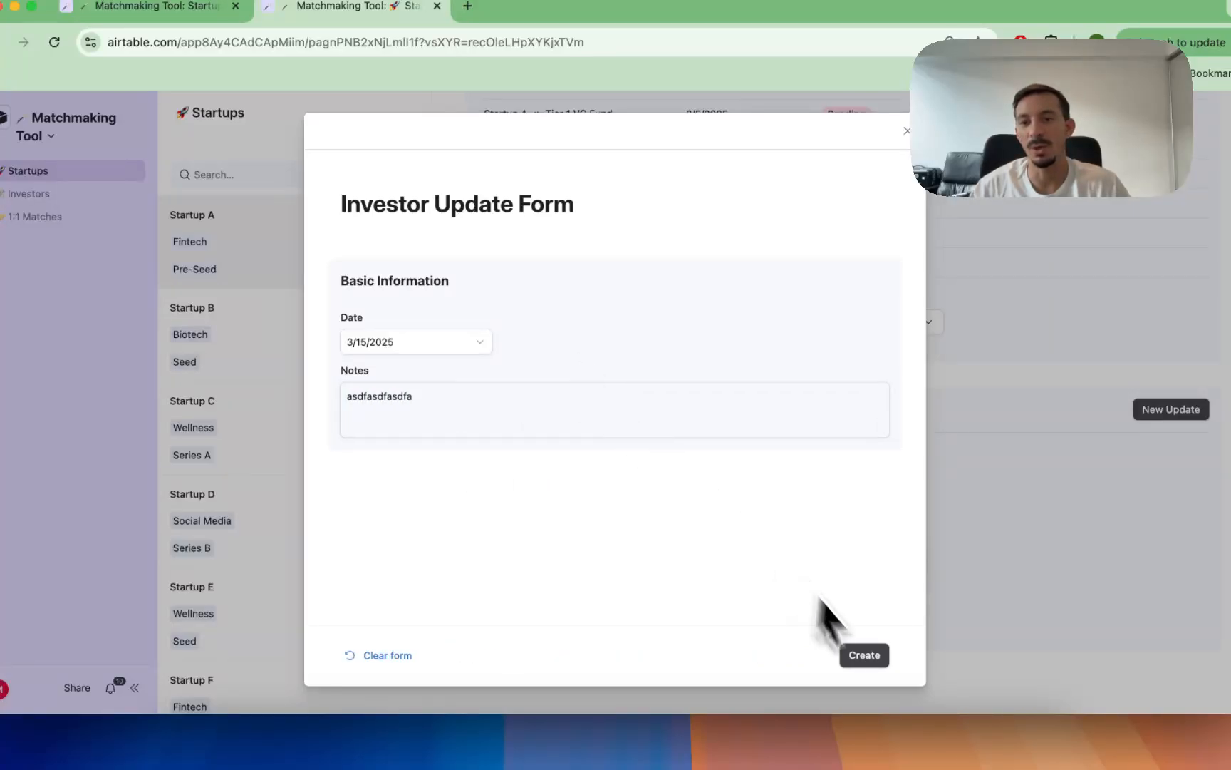
{"action": "left_click", "coordinate": [865, 655]}
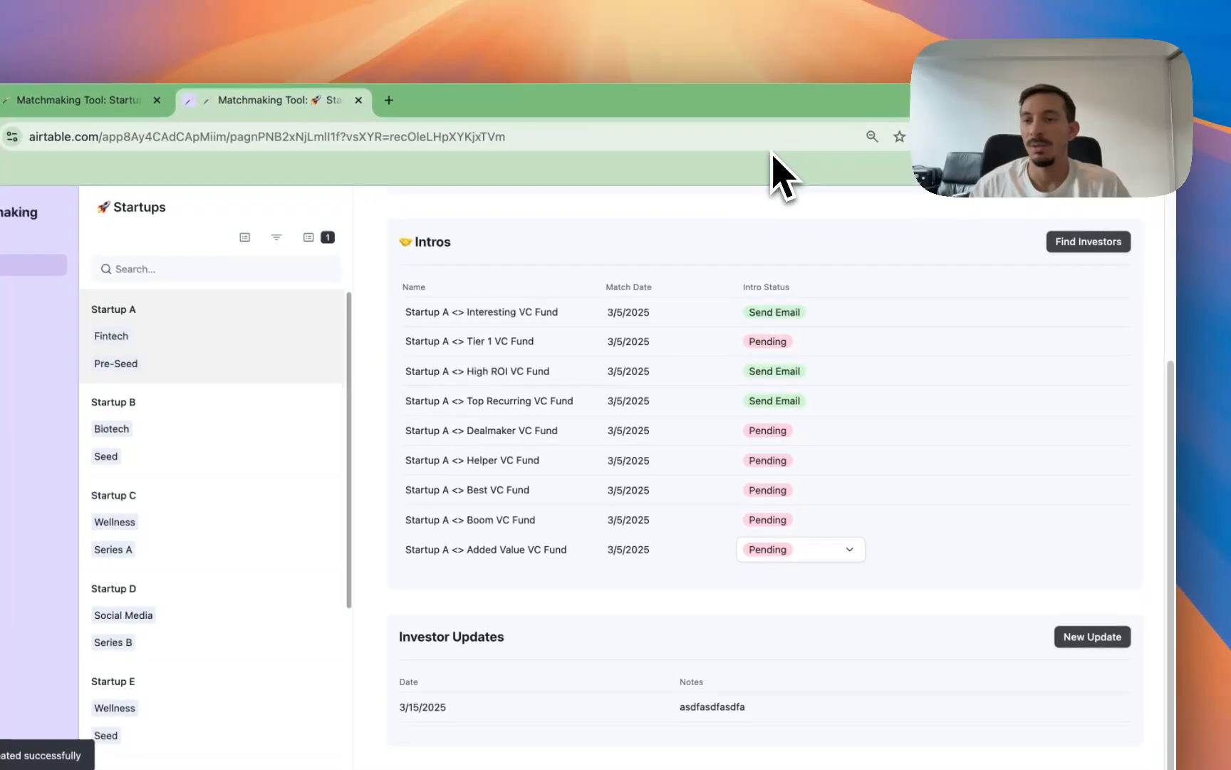